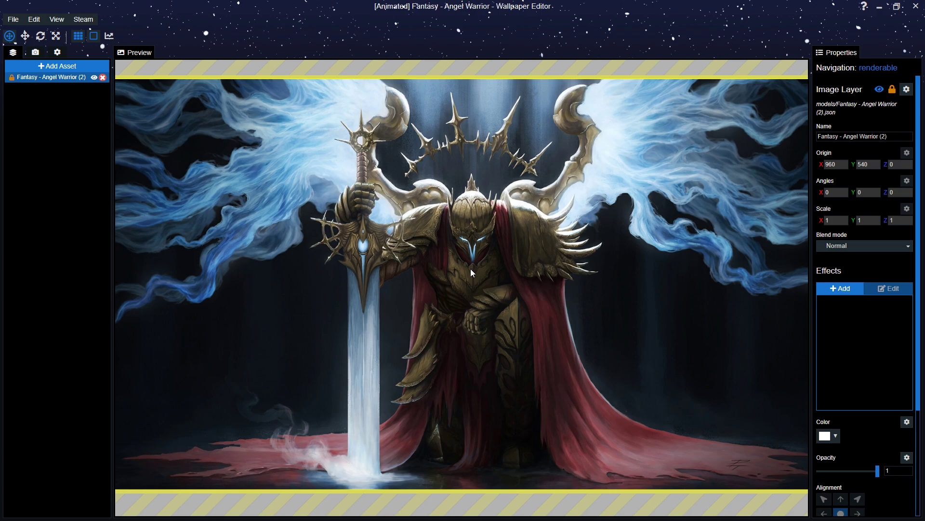
# Add a Pulse effect to the Angel Warrior image layer and open its opacity mask for painting with the mask shown.
pyautogui.moveTo(458, 310); pyautogui.dragTo(479, 295)
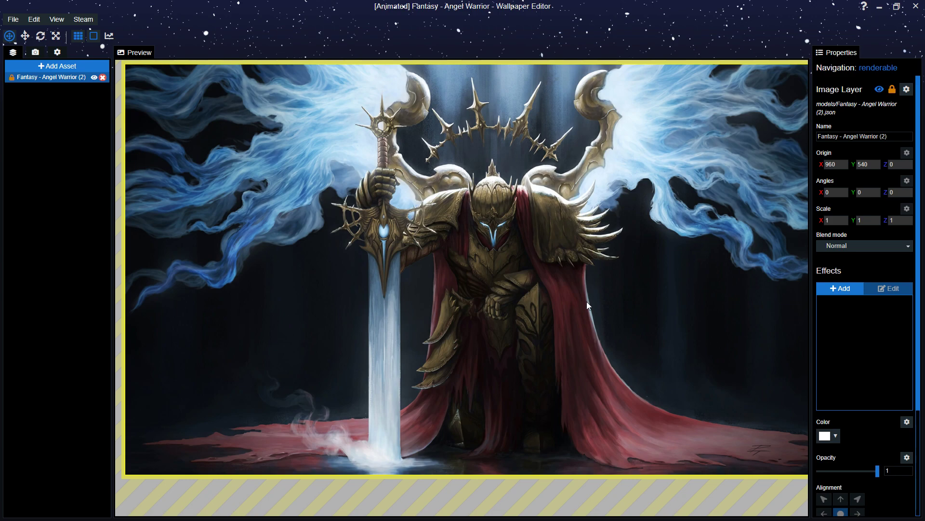
pyautogui.scroll(1, 586, 302)
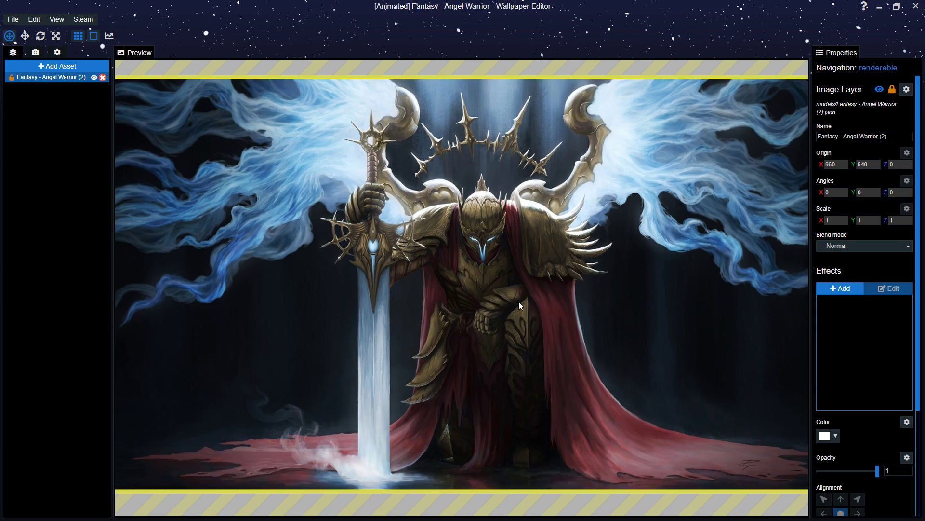
pyautogui.moveTo(542, 281); pyautogui.dragTo(580, 273)
pyautogui.click(849, 286)
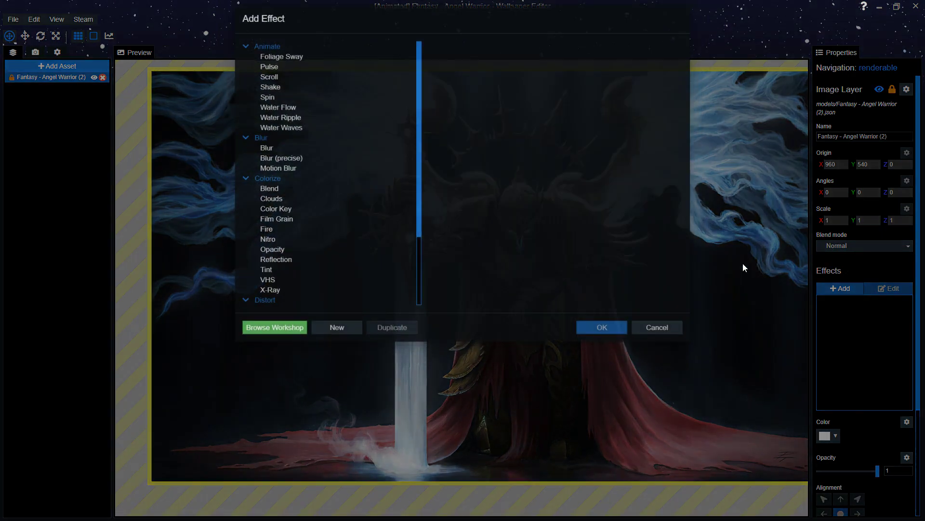
pyautogui.doubleClick(320, 72)
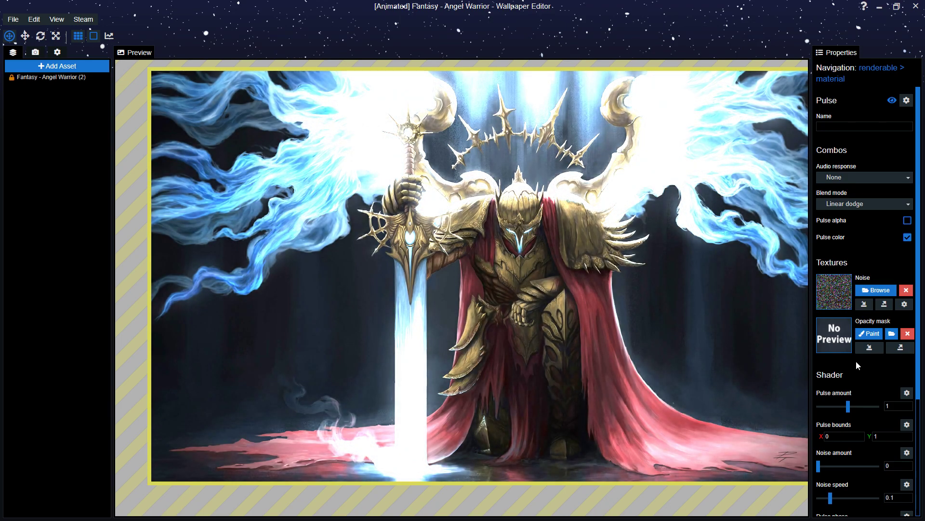
pyautogui.click(869, 333)
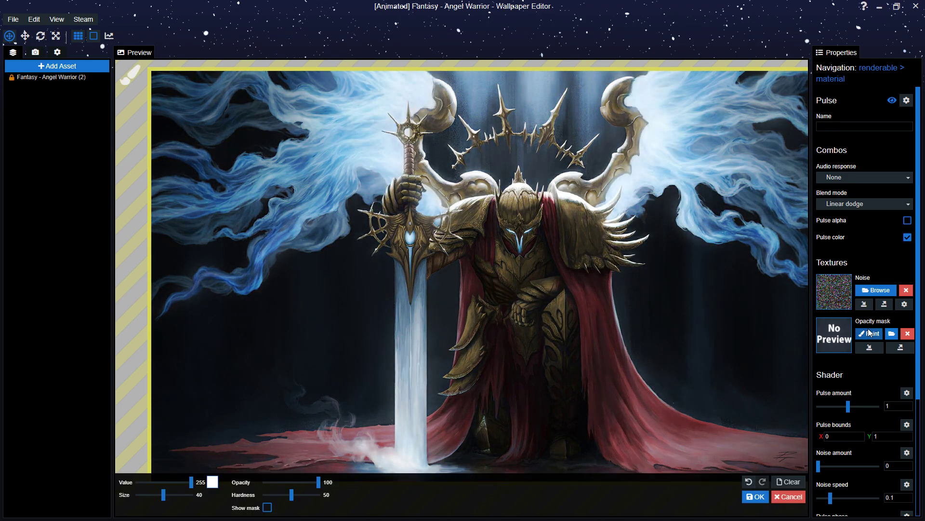
pyautogui.click(267, 507)
pyautogui.scroll(3, 429, 374)
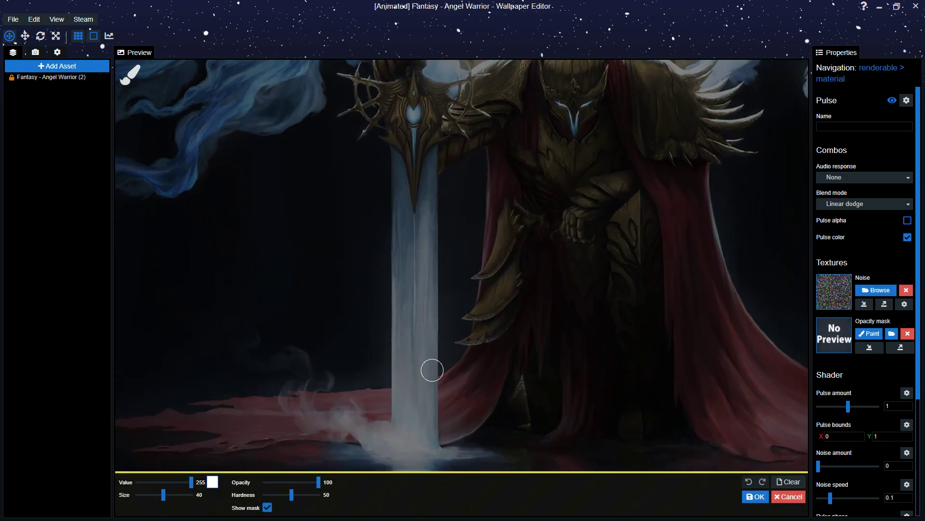
# Set the Pulse effect's Tint high and Tint low colors to red.
pyautogui.scroll(-5, 863, 398)
pyautogui.click(827, 466)
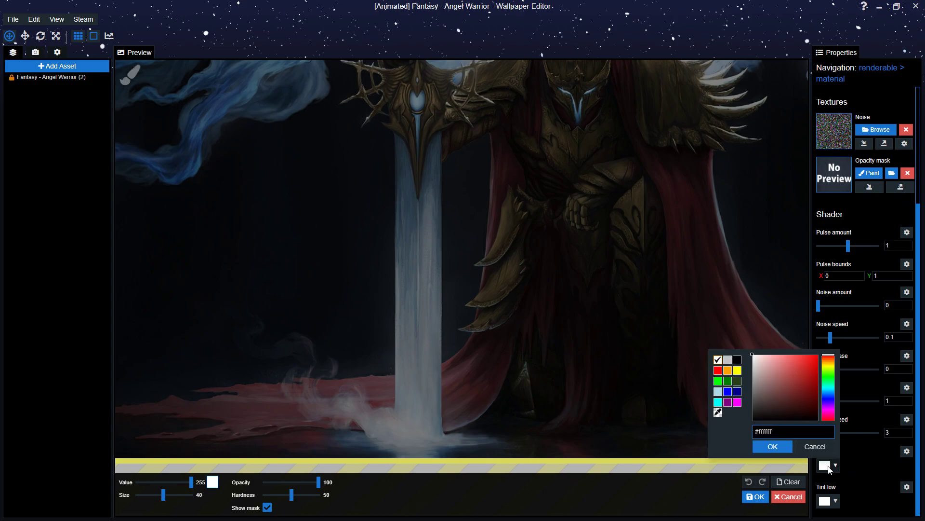
pyautogui.click(773, 446)
pyautogui.click(824, 500)
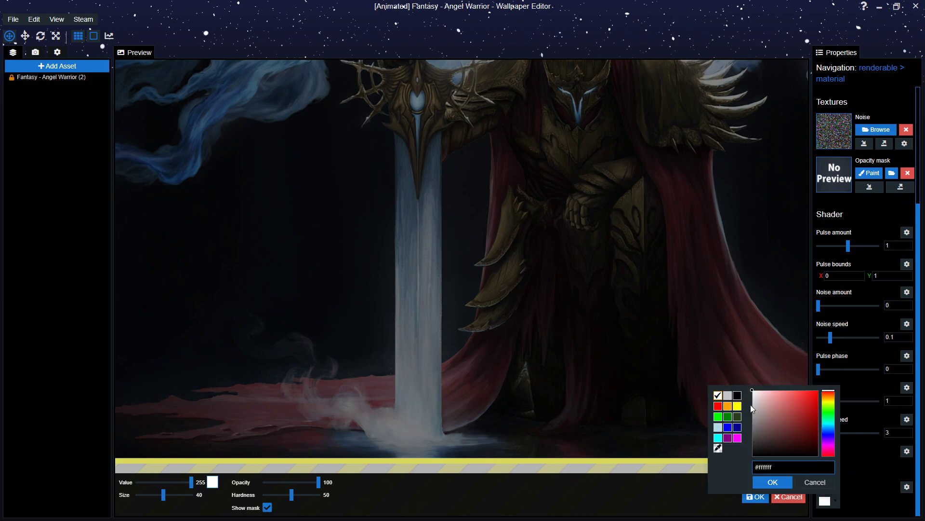
pyautogui.click(772, 482)
pyautogui.scroll(4, 342, 362)
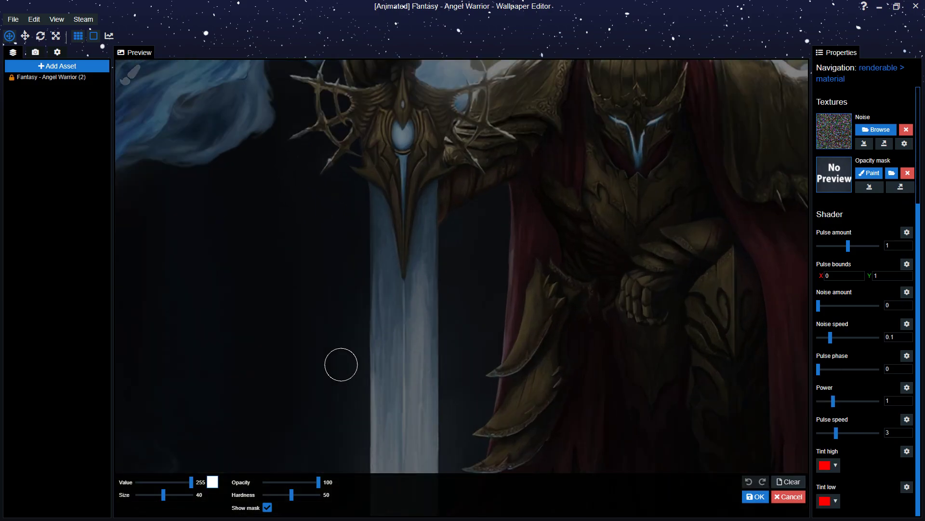
# Paint the opacity mask across the sword blade just below the guard's tip at brush size 40, and save the project.
pyautogui.scroll(1, 345, 345)
pyautogui.moveTo(388, 316); pyautogui.dragTo(421, 291)
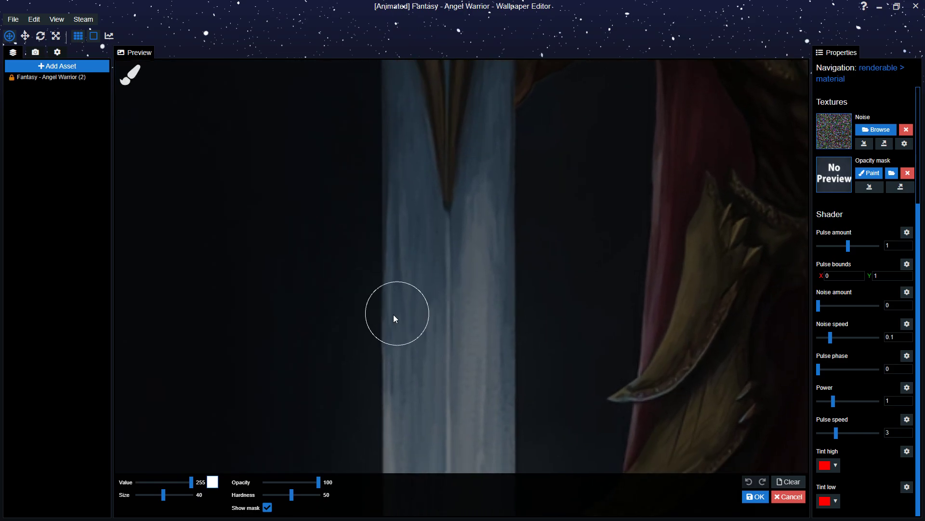
pyautogui.moveTo(423, 253)
pyautogui.mouseDown()
pyautogui.moveTo(430, 369)
pyautogui.moveTo(430, 305)
pyautogui.moveTo(423, 398)
pyautogui.moveTo(434, 404)
pyautogui.moveTo(450, 394)
pyautogui.mouseUp()
pyautogui.hotkey('ctrl', 's')
pyautogui.scroll(4, 362, 392)
pyautogui.scroll(-3, 403, 397)
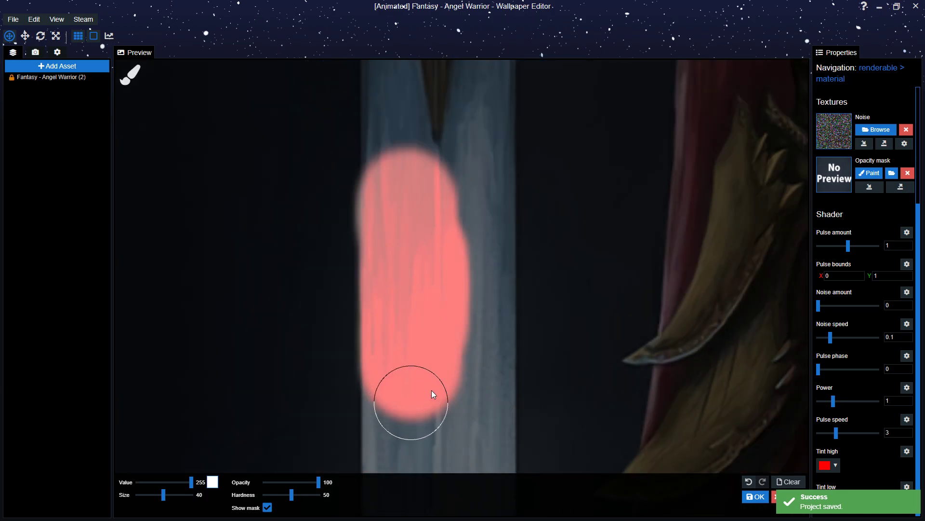
pyautogui.moveTo(460, 205)
pyautogui.mouseDown()
pyautogui.moveTo(462, 324)
pyautogui.moveTo(462, 238)
pyautogui.mouseUp()
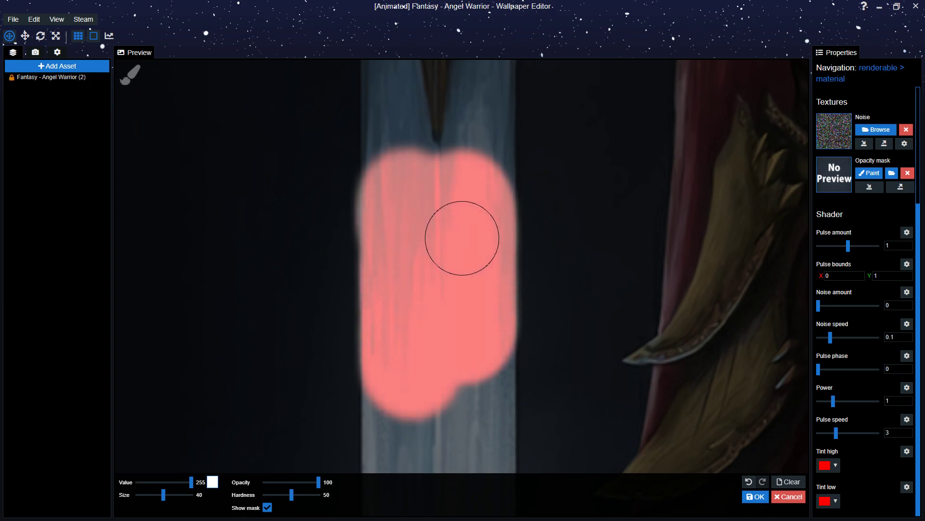
# Hide the mask overlay and undo the stray brush stroke that spills past the blade's edge.
pyautogui.moveTo(483, 276); pyautogui.dragTo(492, 258)
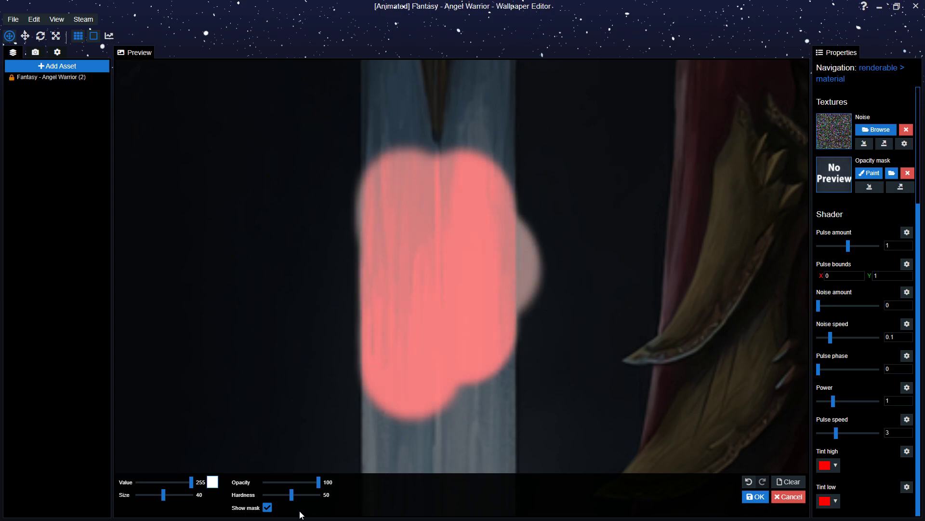
pyautogui.click(267, 508)
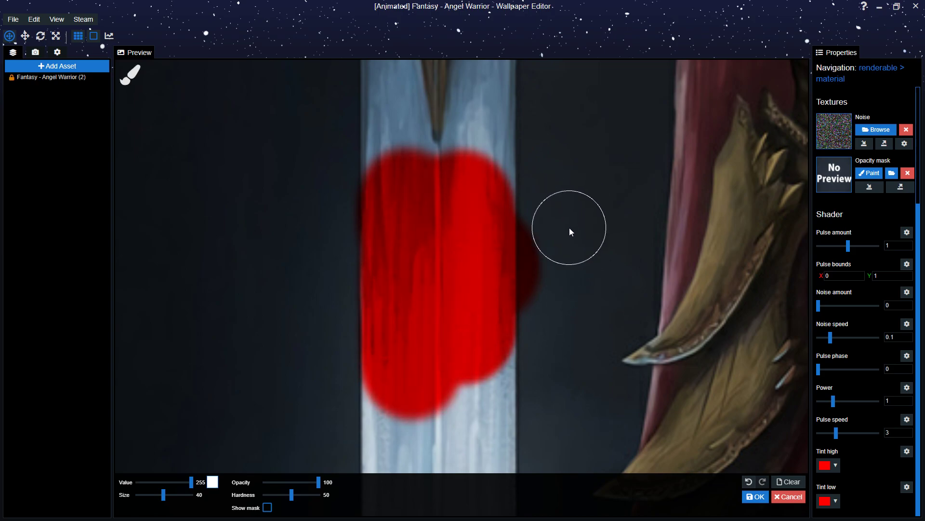
pyautogui.hotkey('ctrl', 'z')
# Extend the opacity mask down the middle part of the blade, undoing strokes that spill over its edges.
pyautogui.moveTo(509, 277); pyautogui.dragTo(526, 135)
pyautogui.scroll(5, 511, 278)
pyautogui.moveTo(414, 182)
pyautogui.mouseDown()
pyautogui.moveTo(414, 379)
pyautogui.moveTo(453, 364)
pyautogui.moveTo(496, 393)
pyautogui.moveTo(493, 138)
pyautogui.mouseUp()
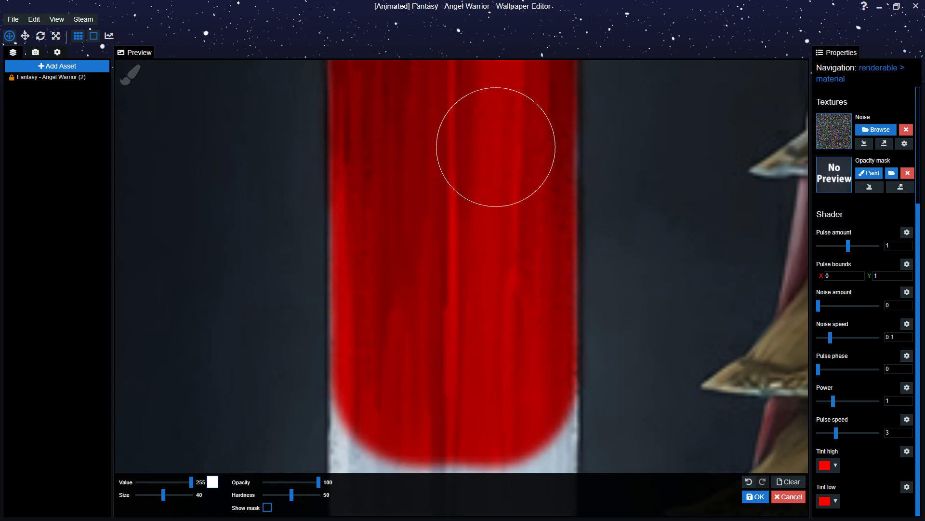
pyautogui.moveTo(467, 355); pyautogui.dragTo(462, 126)
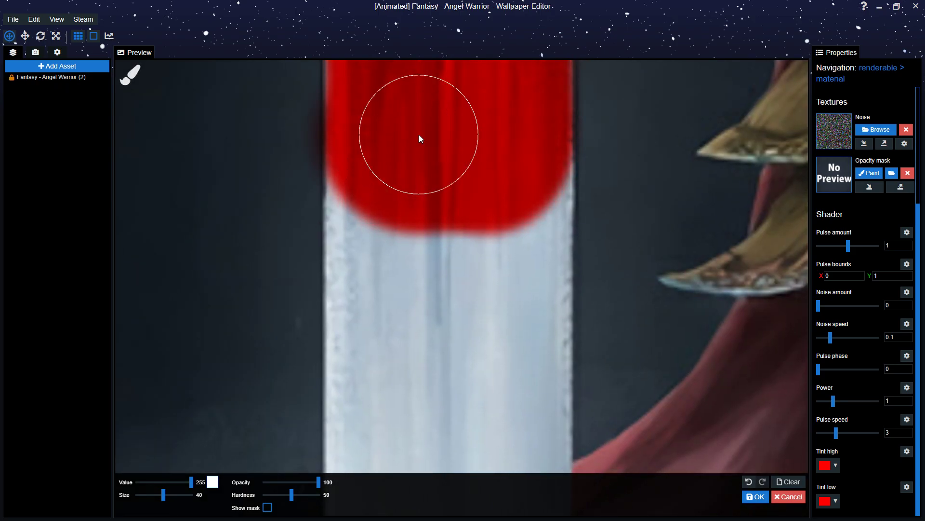
pyautogui.moveTo(412, 152)
pyautogui.mouseDown()
pyautogui.moveTo(410, 356)
pyautogui.moveTo(392, 293)
pyautogui.moveTo(388, 200)
pyautogui.moveTo(464, 207)
pyautogui.mouseUp()
pyautogui.hotkey('ctrl', 'z')
pyautogui.moveTo(406, 155)
pyautogui.mouseDown()
pyautogui.moveTo(412, 253)
pyautogui.moveTo(398, 384)
pyautogui.moveTo(419, 241)
pyautogui.moveTo(470, 265)
pyautogui.moveTo(496, 177)
pyautogui.moveTo(499, 359)
pyautogui.mouseUp()
pyautogui.moveTo(504, 448); pyautogui.dragTo(498, 277)
pyautogui.moveTo(498, 196); pyautogui.dragTo(499, 269)
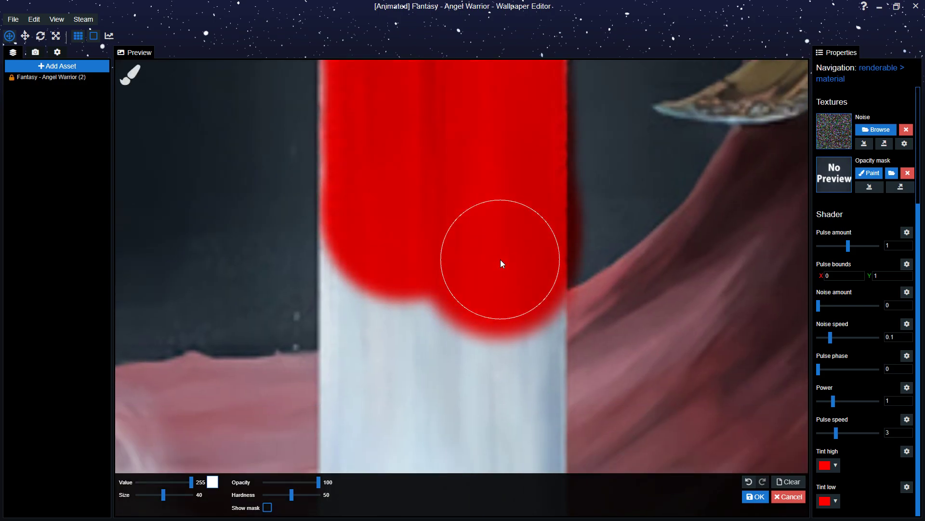
pyautogui.hotkey('ctrl', 'z')
# Paint the opacity mask over the lower blade down to its base in the smoke, filling the full width.
pyautogui.moveTo(491, 190)
pyautogui.mouseDown()
pyautogui.moveTo(482, 327)
pyautogui.moveTo(481, 263)
pyautogui.mouseUp()
pyautogui.moveTo(479, 359)
pyautogui.mouseDown()
pyautogui.moveTo(481, 237)
pyautogui.moveTo(409, 137)
pyautogui.moveTo(389, 205)
pyautogui.moveTo(390, 363)
pyautogui.moveTo(443, 400)
pyautogui.moveTo(485, 388)
pyautogui.moveTo(495, 57)
pyautogui.mouseUp()
pyautogui.scroll(2, 464, 224)
pyautogui.moveTo(423, 238)
pyautogui.mouseDown()
pyautogui.moveTo(423, 222)
pyautogui.moveTo(378, 268)
pyautogui.moveTo(403, 341)
pyautogui.moveTo(525, 339)
pyautogui.moveTo(522, 188)
pyautogui.mouseUp()
pyautogui.scroll(-4, 522, 187)
pyautogui.moveTo(463, 79)
pyautogui.mouseDown()
pyautogui.moveTo(473, 174)
pyautogui.moveTo(394, 117)
pyautogui.moveTo(473, 323)
pyautogui.moveTo(399, 140)
pyautogui.mouseUp()
pyautogui.scroll(4, 471, 280)
pyautogui.moveTo(424, 361); pyautogui.dragTo(424, 345)
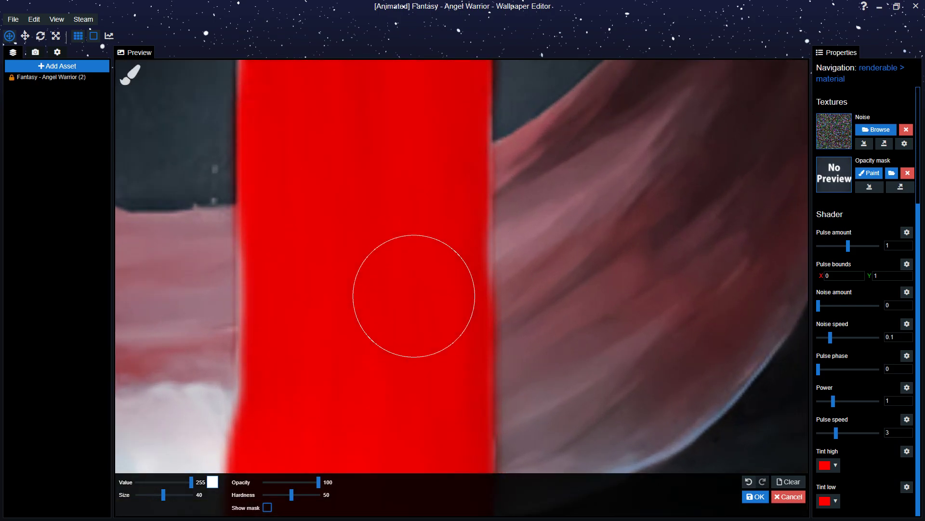
pyautogui.moveTo(410, 104); pyautogui.dragTo(466, 236)
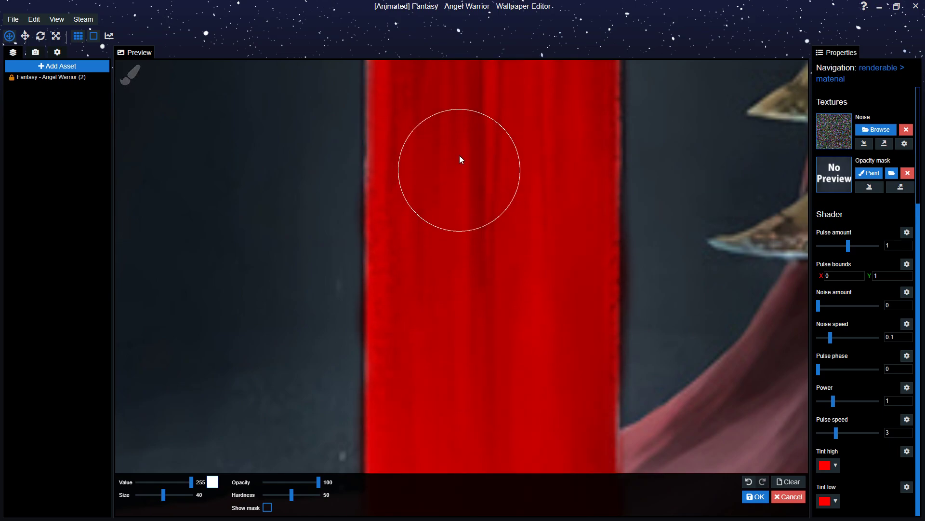
# Reduce the brush size to 26 and paint the mask on the blade along both sides of the guard's tip.
pyautogui.scroll(-3, 458, 174)
pyautogui.moveTo(458, 171)
pyautogui.mouseDown()
pyautogui.moveTo(429, 327)
pyautogui.moveTo(403, 288)
pyautogui.mouseUp()
pyautogui.scroll(3, 457, 159)
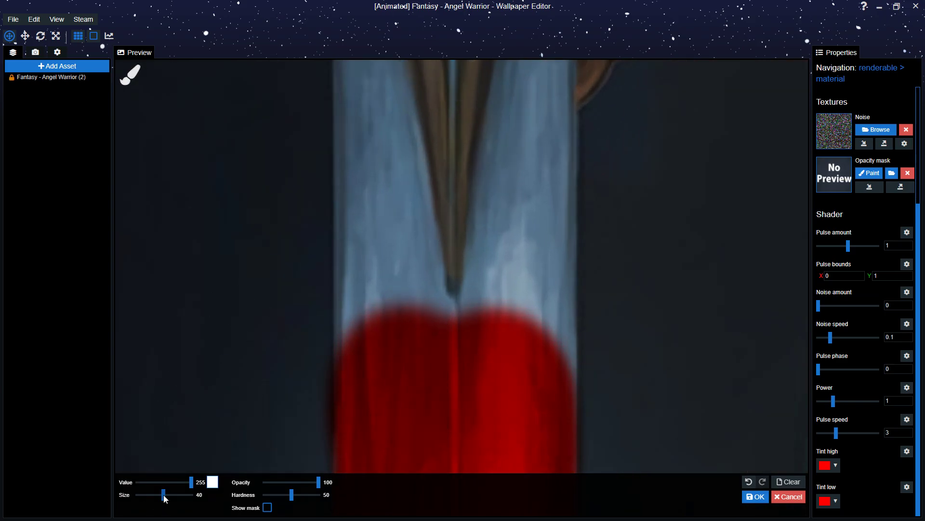
pyautogui.moveTo(164, 496); pyautogui.dragTo(161, 495)
pyautogui.scroll(3, 413, 360)
pyautogui.moveTo(371, 330)
pyautogui.mouseDown()
pyautogui.moveTo(368, 353)
pyautogui.moveTo(347, 182)
pyautogui.moveTo(364, 305)
pyautogui.moveTo(349, 359)
pyautogui.moveTo(363, 424)
pyautogui.moveTo(451, 403)
pyautogui.moveTo(448, 386)
pyautogui.moveTo(541, 380)
pyautogui.moveTo(562, 299)
pyautogui.moveTo(557, 238)
pyautogui.moveTo(487, 311)
pyautogui.moveTo(506, 295)
pyautogui.moveTo(516, 235)
pyautogui.moveTo(493, 212)
pyautogui.moveTo(507, 314)
pyautogui.moveTo(507, 242)
pyautogui.moveTo(519, 289)
pyautogui.moveTo(516, 408)
pyautogui.mouseUp()
pyautogui.moveTo(516, 271); pyautogui.dragTo(502, 277)
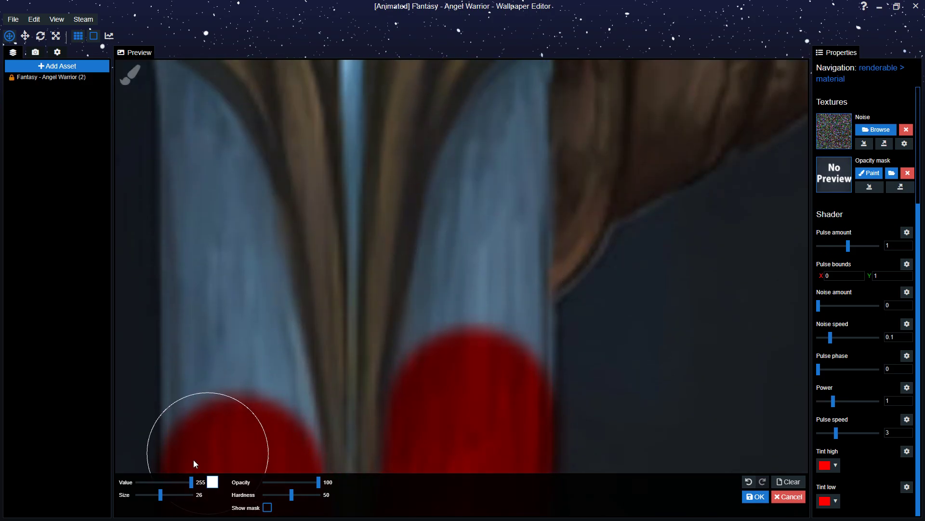
# Set the brush size to 14, paint the narrow blade areas up under the guard, and accept the opacity mask.
pyautogui.moveTo(161, 498); pyautogui.dragTo(156, 495)
pyautogui.moveTo(459, 290)
pyautogui.mouseDown()
pyautogui.moveTo(467, 240)
pyautogui.moveTo(442, 359)
pyautogui.moveTo(484, 342)
pyautogui.moveTo(496, 269)
pyautogui.moveTo(505, 366)
pyautogui.moveTo(508, 192)
pyautogui.moveTo(500, 318)
pyautogui.moveTo(506, 268)
pyautogui.moveTo(494, 294)
pyautogui.mouseUp()
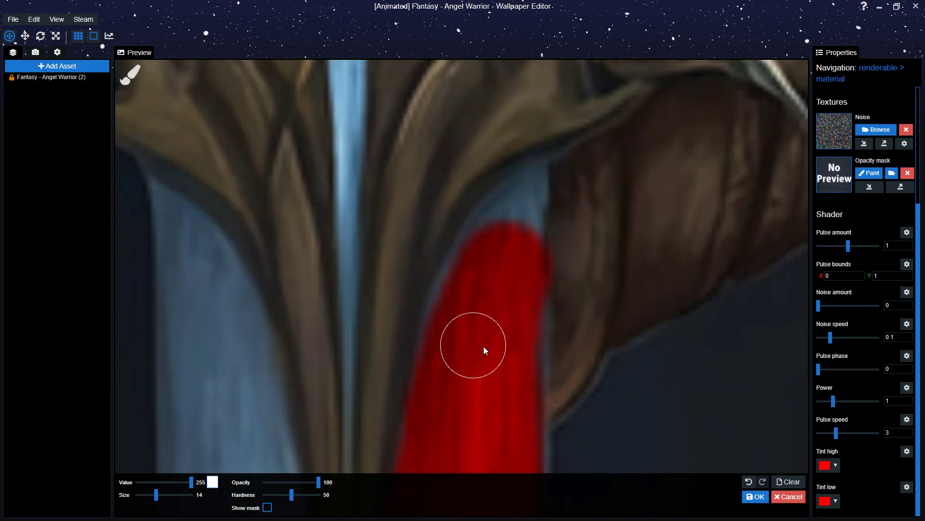
pyautogui.moveTo(376, 434); pyautogui.dragTo(504, 318)
pyautogui.moveTo(340, 400)
pyautogui.mouseDown()
pyautogui.moveTo(328, 415)
pyautogui.moveTo(326, 181)
pyautogui.moveTo(392, 436)
pyautogui.moveTo(378, 297)
pyautogui.moveTo(326, 173)
pyautogui.mouseUp()
pyautogui.scroll(-8, 365, 255)
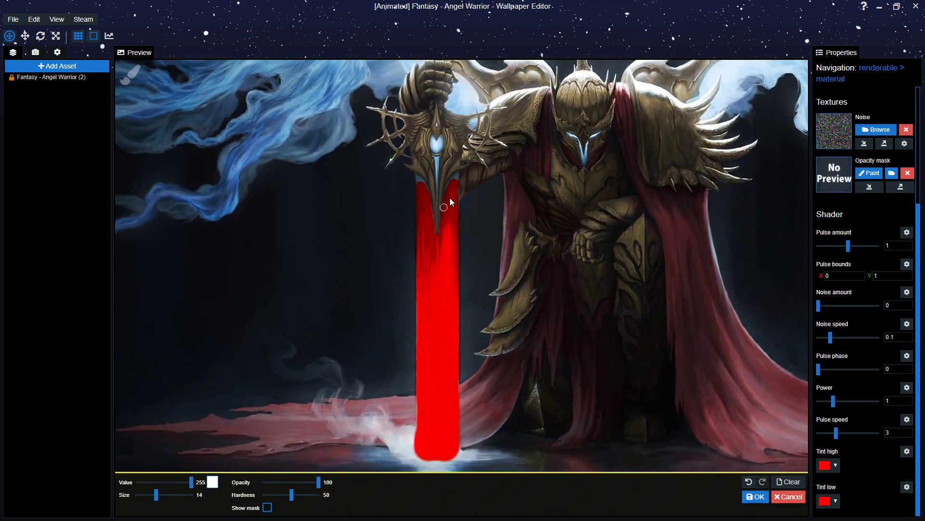
pyautogui.click(748, 496)
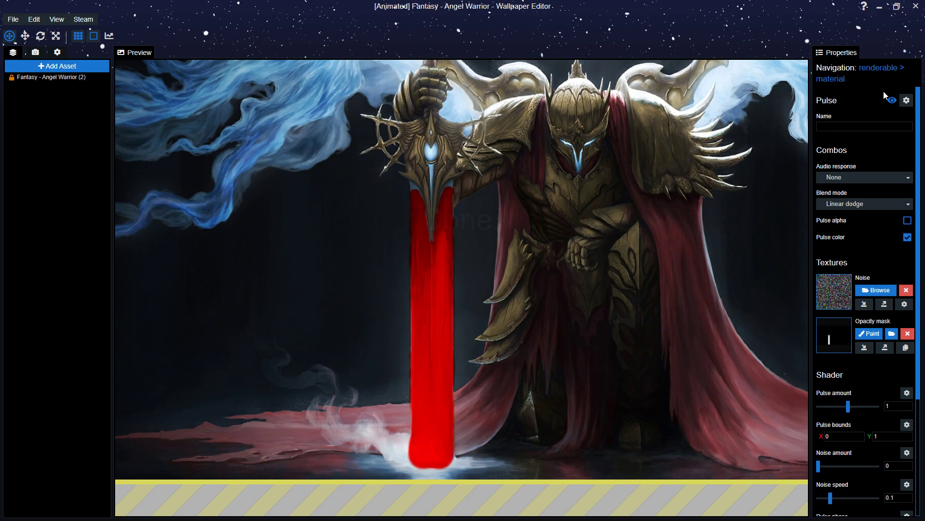
# Hide the Pulse effect and export its opacity mask as ShimmerMask.png to the TutorialFiles folder.
pyautogui.click(892, 101)
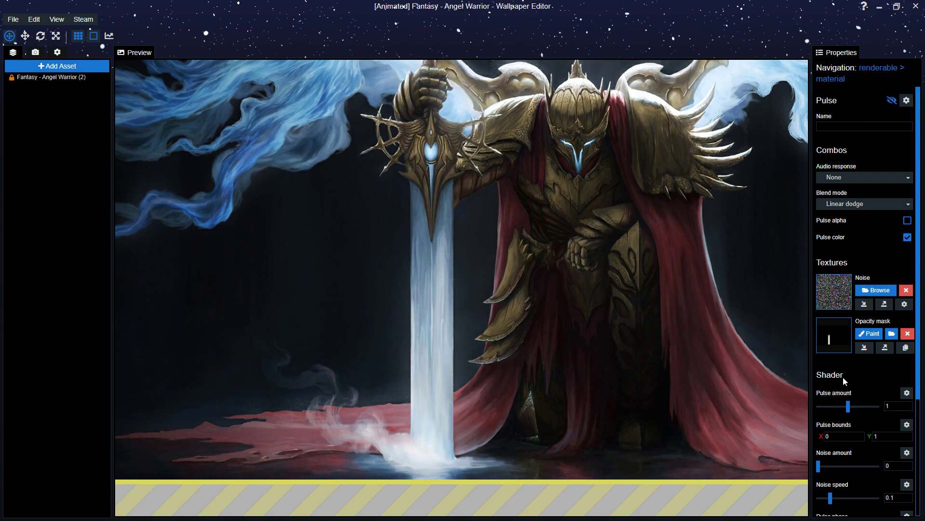
pyautogui.click(886, 348)
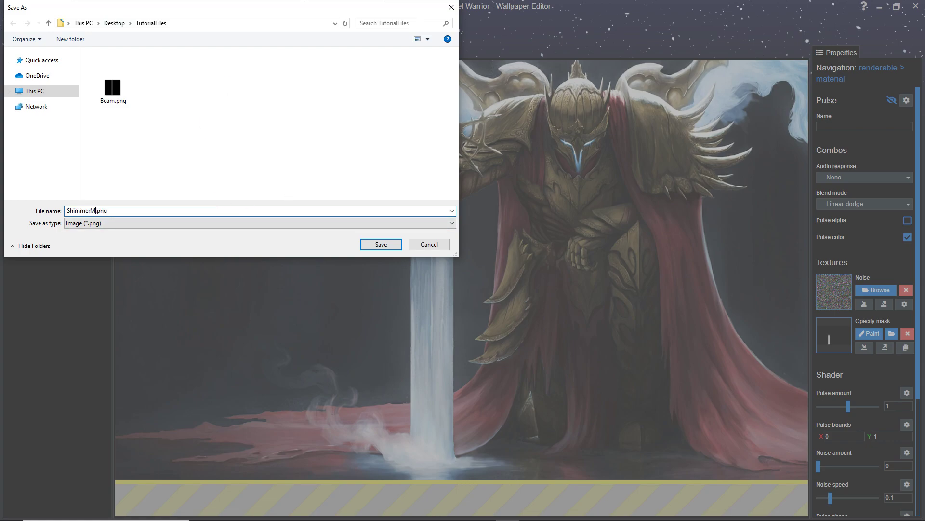
pyautogui.press('Return')
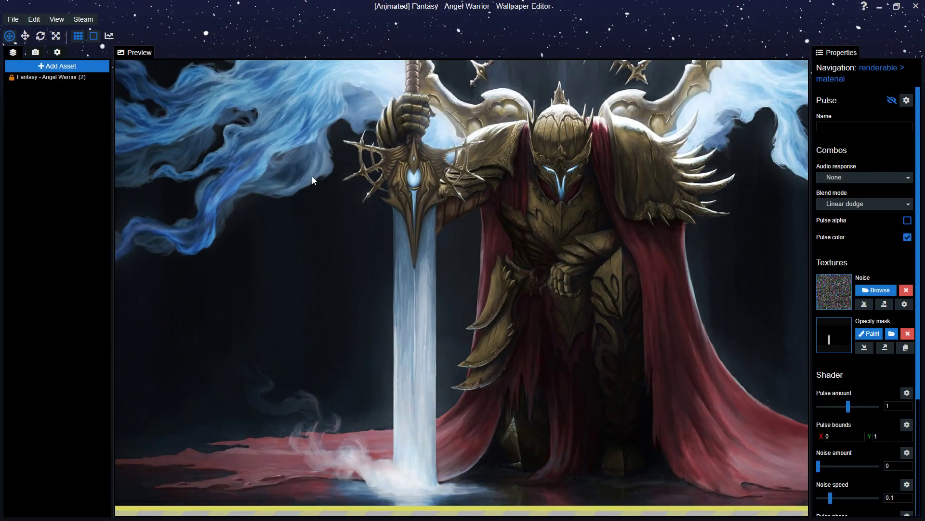
# Select the Angel Warrior image layer and save the project.
pyautogui.click(50, 82)
pyautogui.scroll(-3, 378, 235)
pyautogui.hotkey('ctrl', 's')
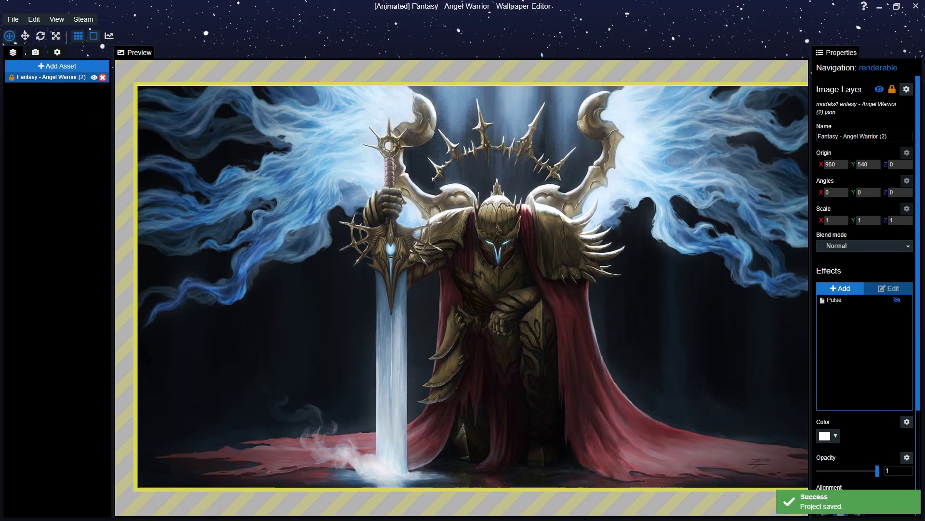
# Switch to the TutorialFiles folder in File Explorer and import Beam.png into the wallpaper as an image layer with Clamp UVs enabled.
pyautogui.hotkey('alt', 'Tab')
pyautogui.moveTo(507, 75); pyautogui.dragTo(765, 80)
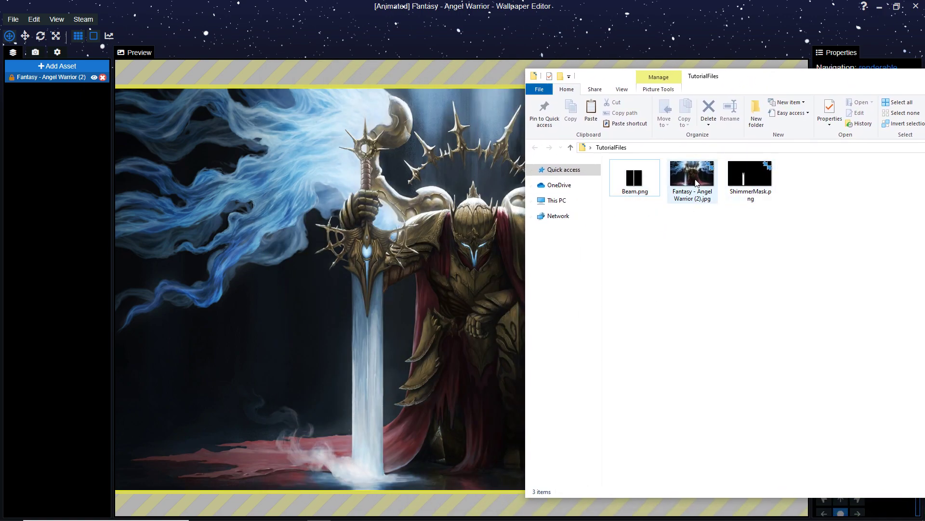
pyautogui.moveTo(665, 281); pyautogui.dragTo(630, 191)
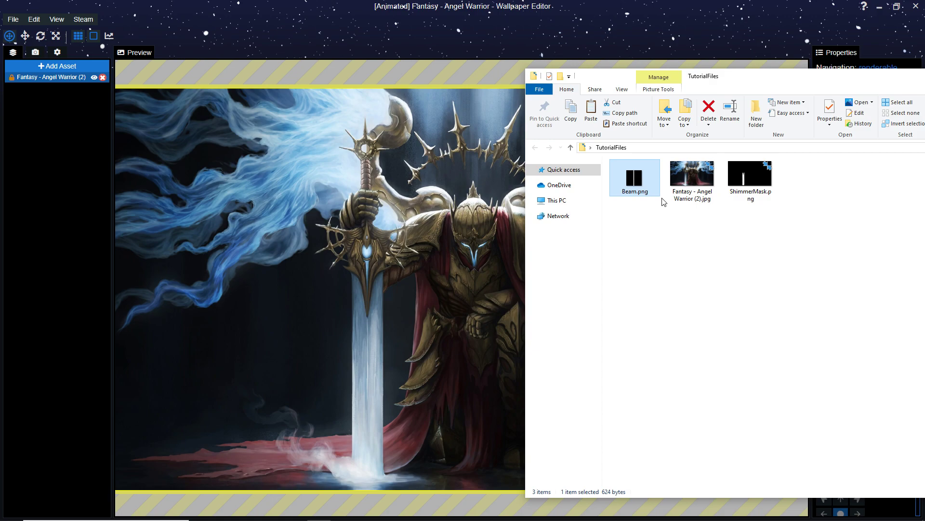
pyautogui.moveTo(749, 240)
pyautogui.mouseDown()
pyautogui.moveTo(754, 196)
pyautogui.moveTo(743, 246)
pyautogui.mouseUp()
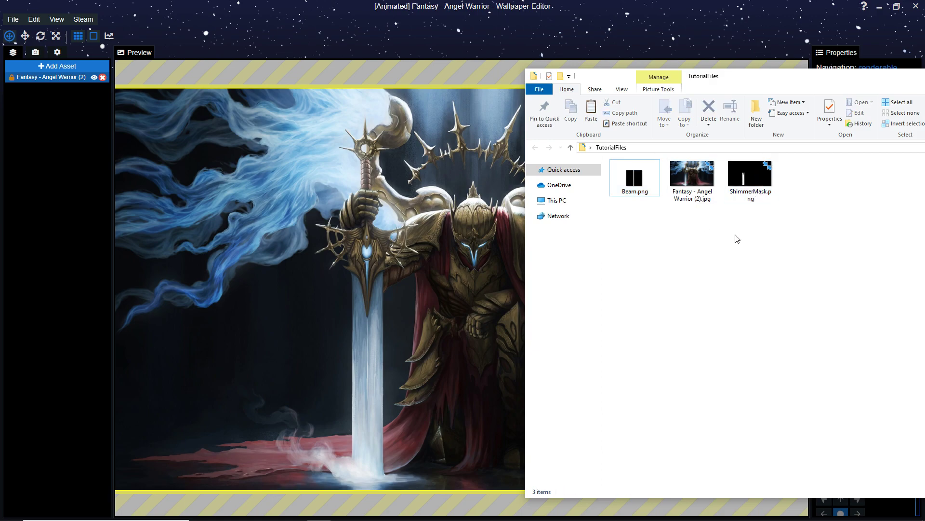
pyautogui.click(635, 179)
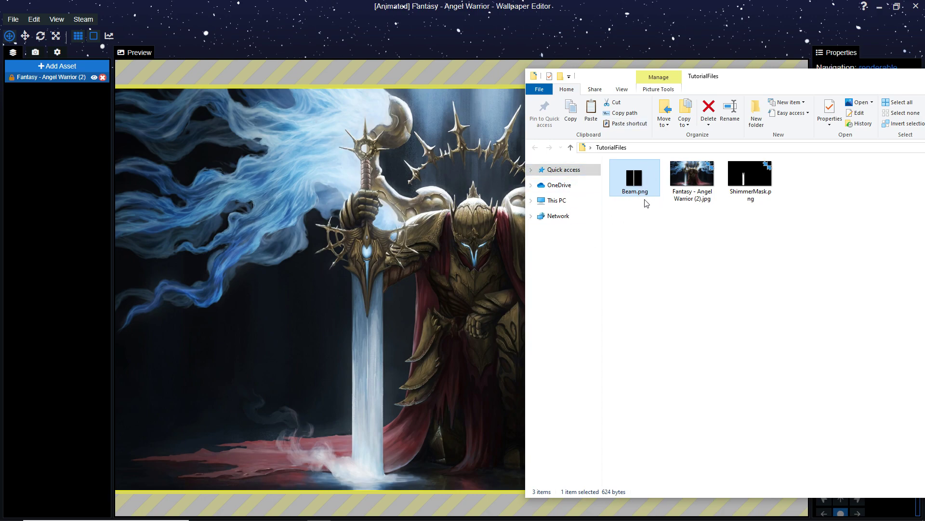
pyautogui.moveTo(642, 182); pyautogui.dragTo(344, 205)
pyautogui.click(409, 184)
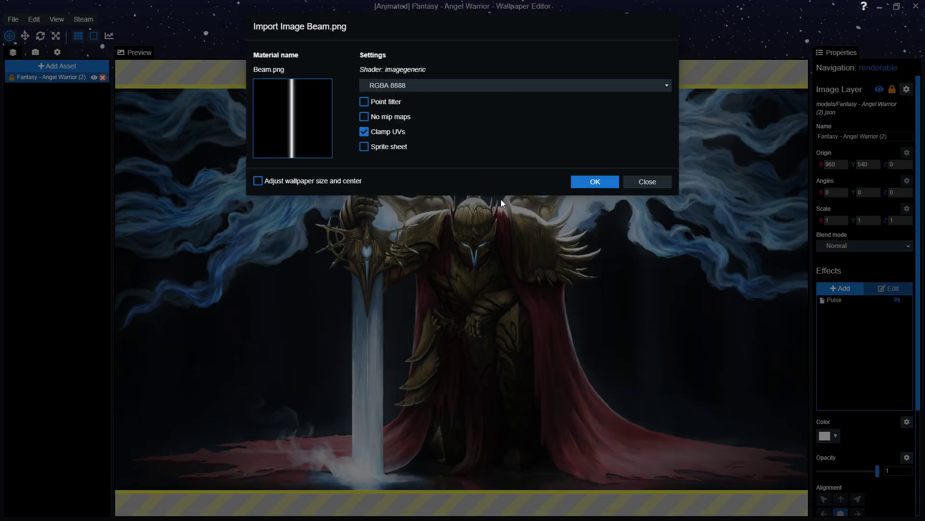
pyautogui.click(582, 181)
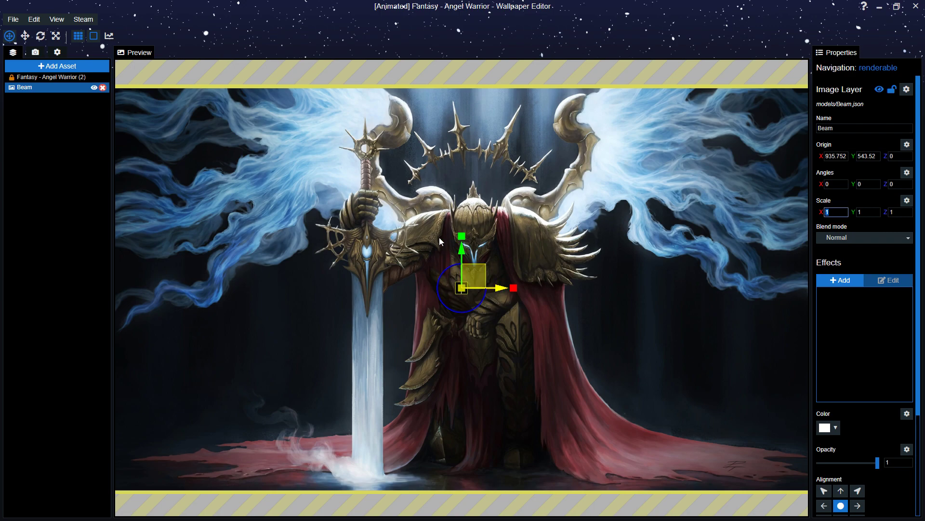
# Set the Beam layer's X and Y scale to 10 and move it beside the sword blade, to about X 447, Y 498.
pyautogui.write('543.')
pyautogui.write('5')
pyautogui.hotkey('shift', 'Tab')
pyautogui.write('10')
pyautogui.press('Tab')
pyautogui.write('10')
pyautogui.moveTo(475, 276); pyautogui.dragTo(278, 292)
pyautogui.moveTo(373, 288); pyautogui.dragTo(392, 285)
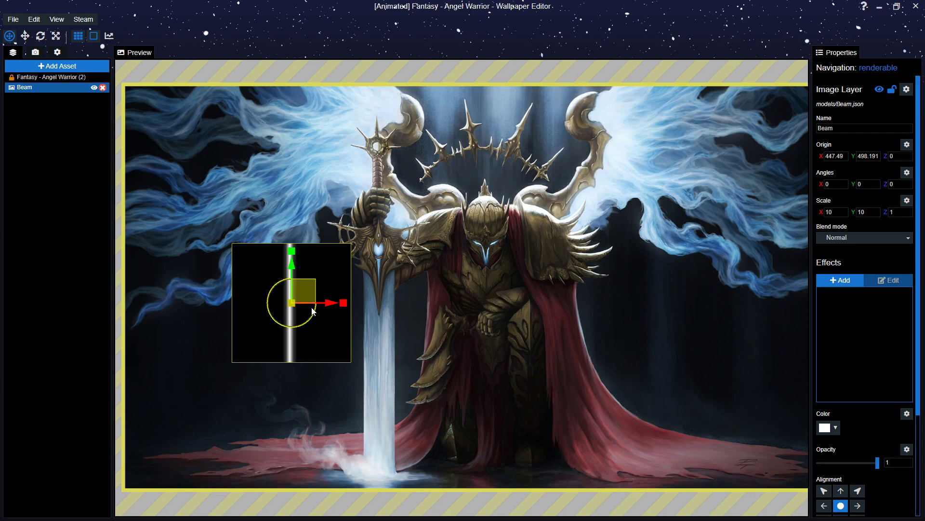
# Save the project and add a Scroll effect to the Beam layer with Speed X set to 0.7.
pyautogui.hotkey('ctrl', 's')
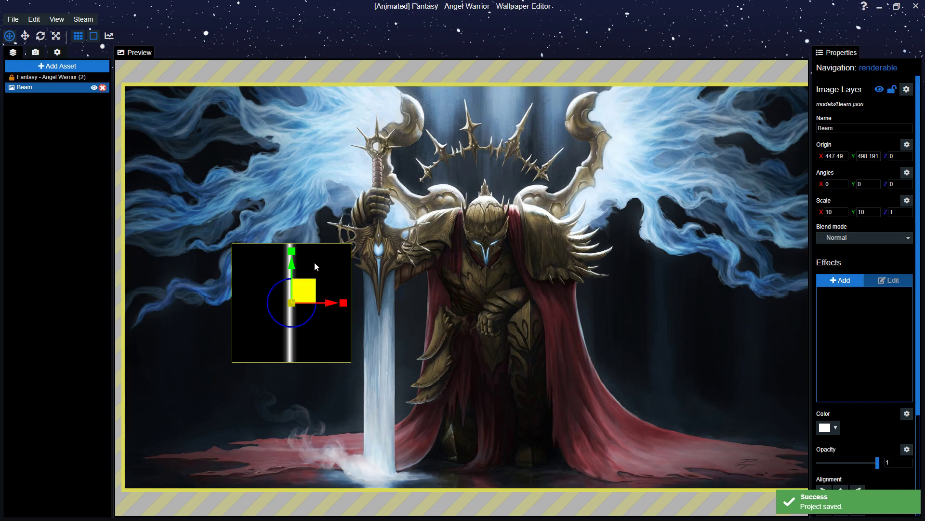
pyautogui.click(841, 280)
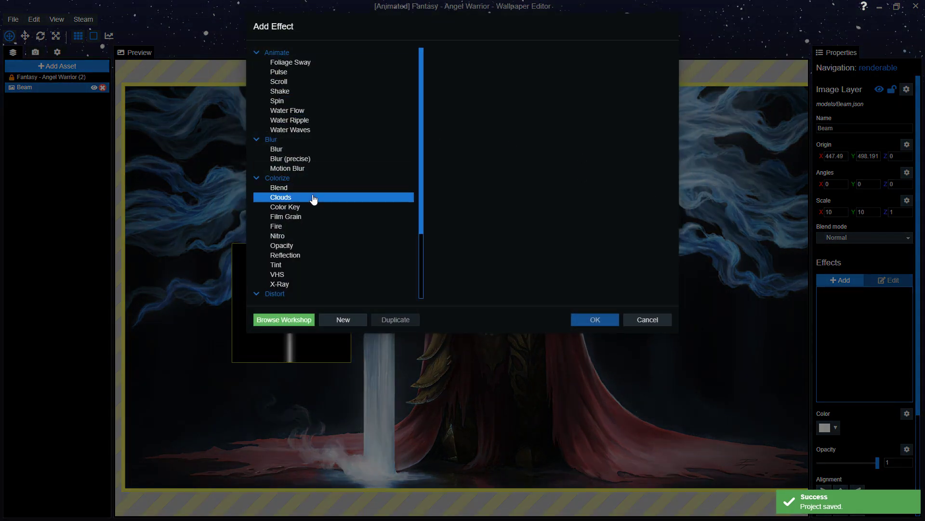
pyautogui.click(295, 82)
pyautogui.click(590, 317)
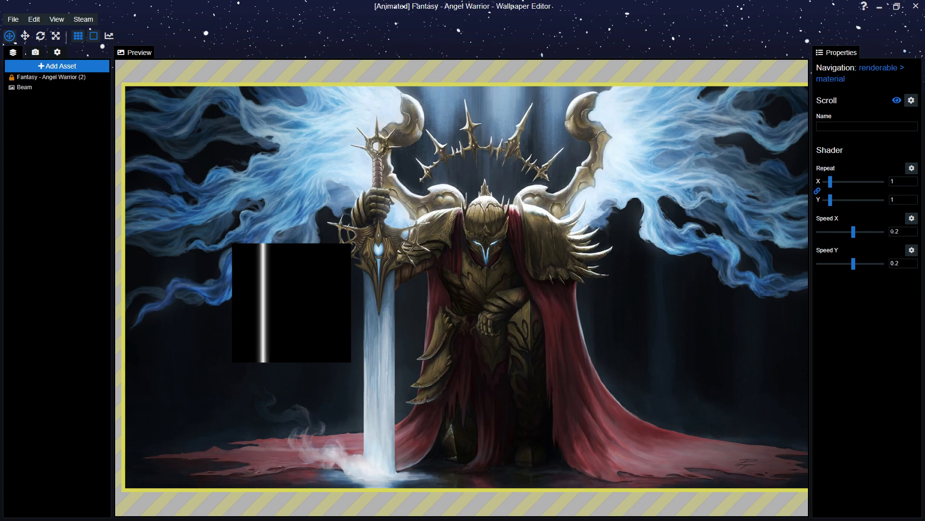
pyautogui.click(914, 231)
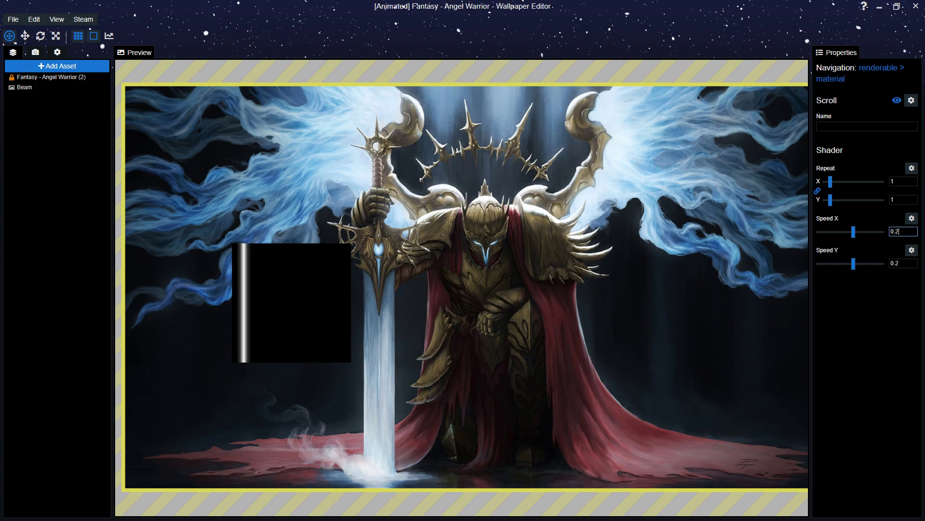
pyautogui.press('BackSpace')
pyautogui.write('7')
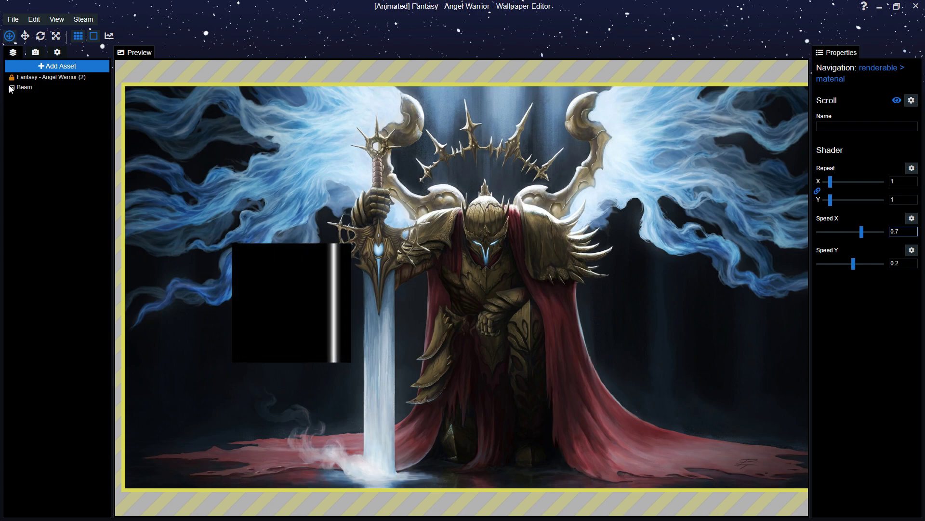
# Add a Transform effect to the Beam layer and set its angle to -90.
pyautogui.click(45, 88)
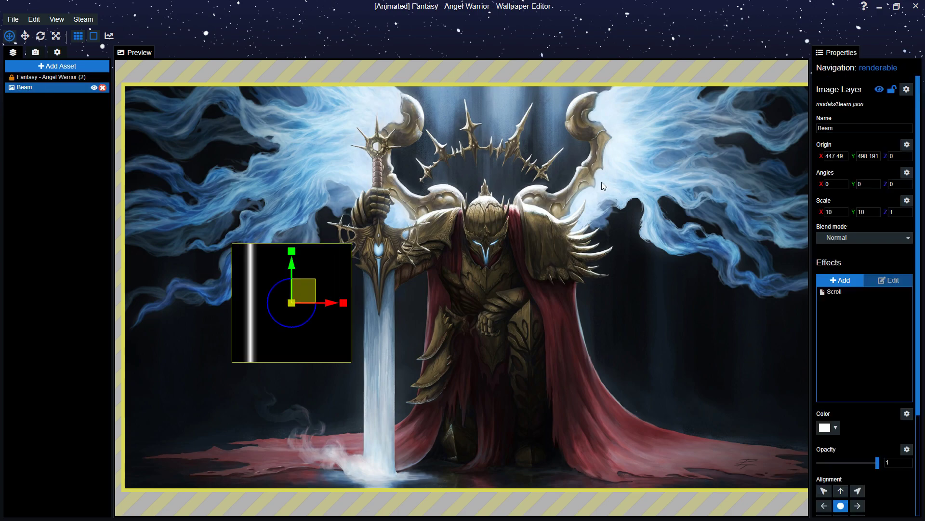
pyautogui.click(840, 280)
pyautogui.click(345, 227)
pyautogui.scroll(-4, 345, 232)
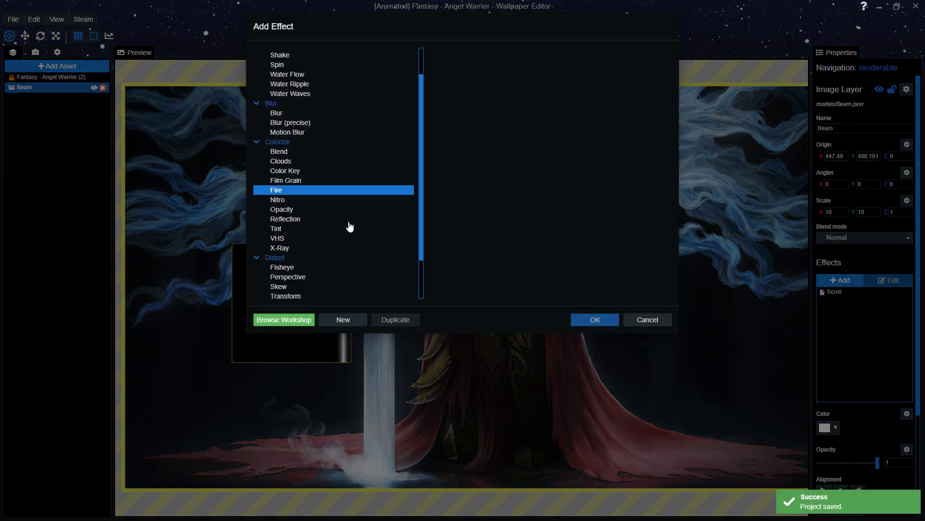
pyautogui.click(320, 228)
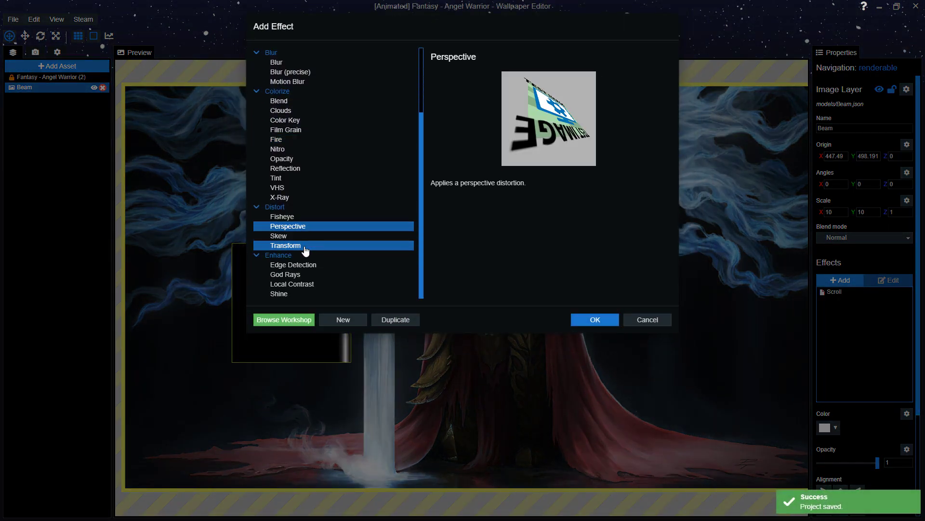
pyautogui.click(303, 245)
pyautogui.click(600, 319)
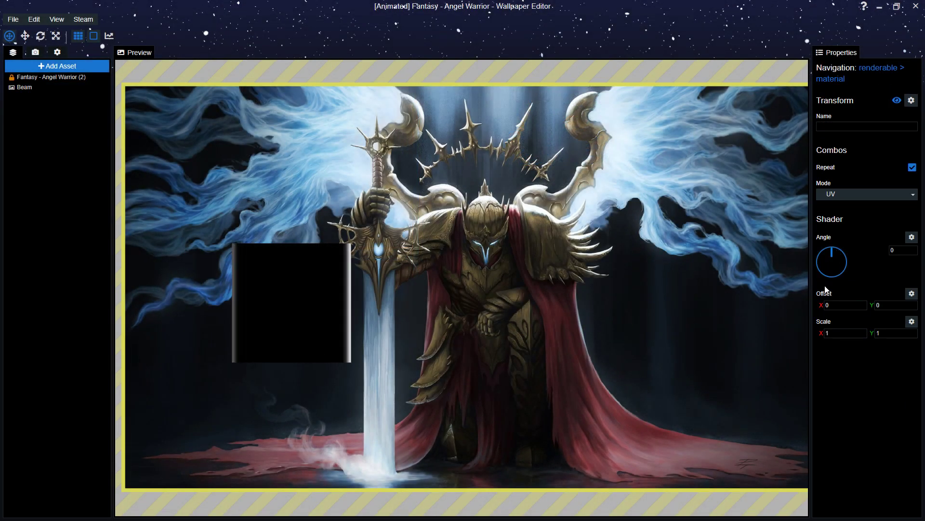
pyautogui.moveTo(835, 259); pyautogui.dragTo(860, 261)
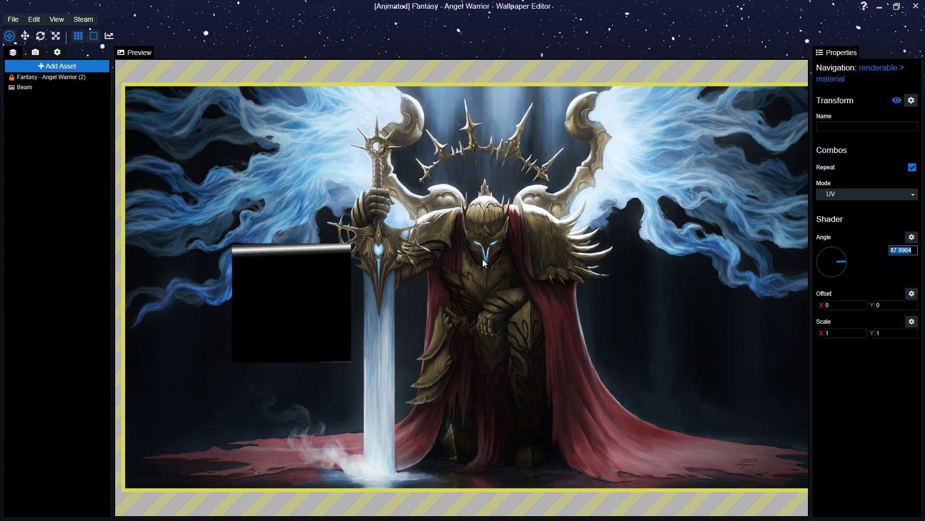
pyautogui.write('90')
pyautogui.press('Home')
pyautogui.write('-')
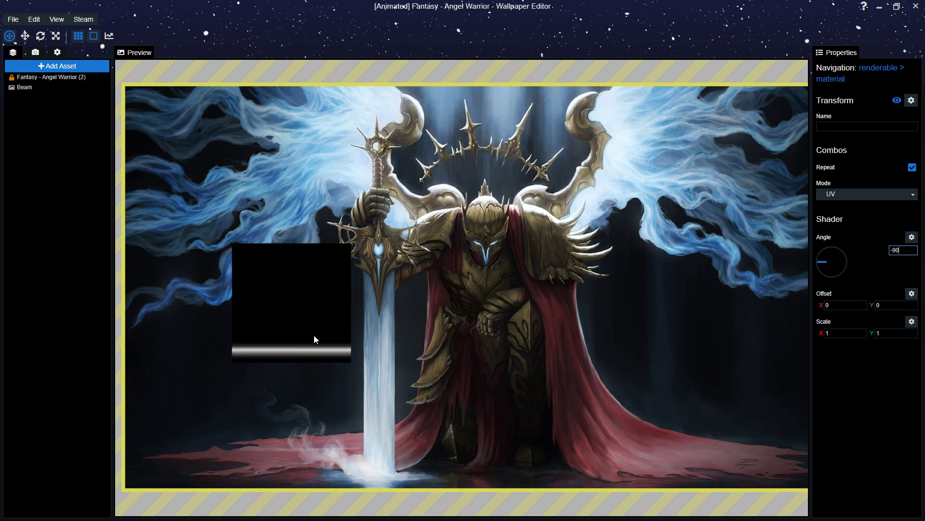
# Move the Beam layer over the warrior's cape, to about X 1114, Y 550, and hide it.
pyautogui.click(38, 86)
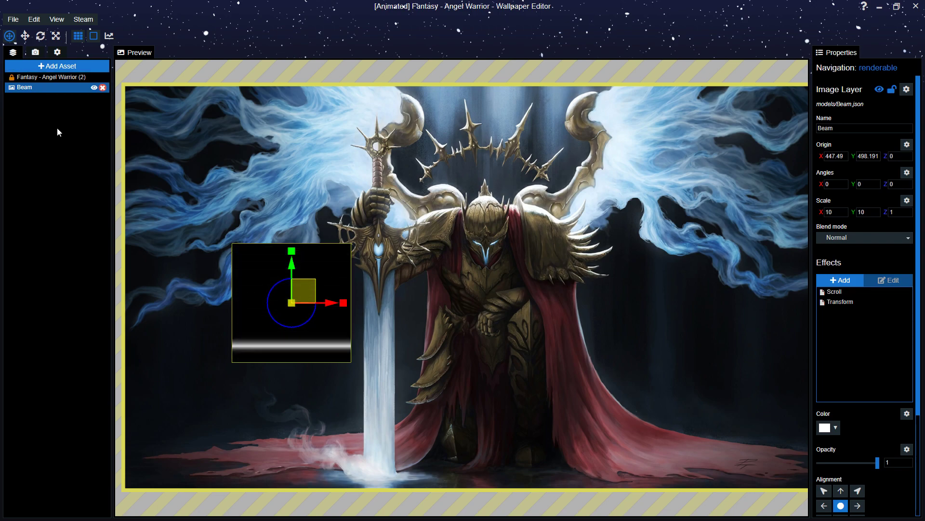
pyautogui.moveTo(269, 309); pyautogui.dragTo(552, 273)
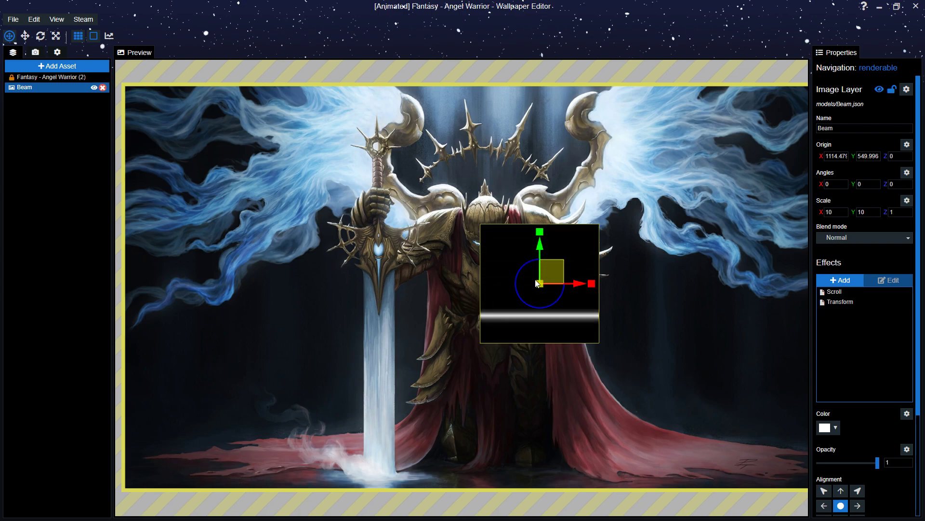
pyautogui.click(94, 88)
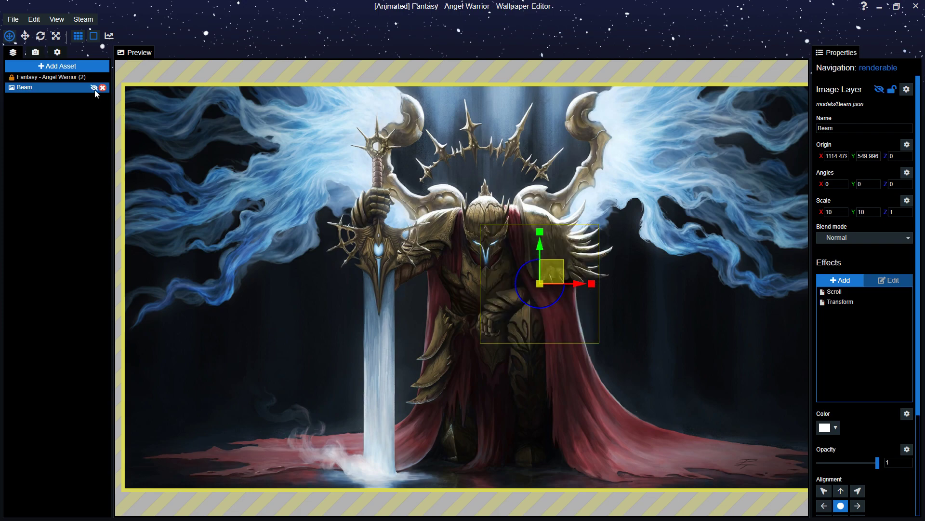
# Switch to the TutorialFiles folder in File Explorer and import ShimmerMask.png into the wallpaper as an image layer with Clamp UVs enabled.
pyautogui.hotkey('alt', 'Tab')
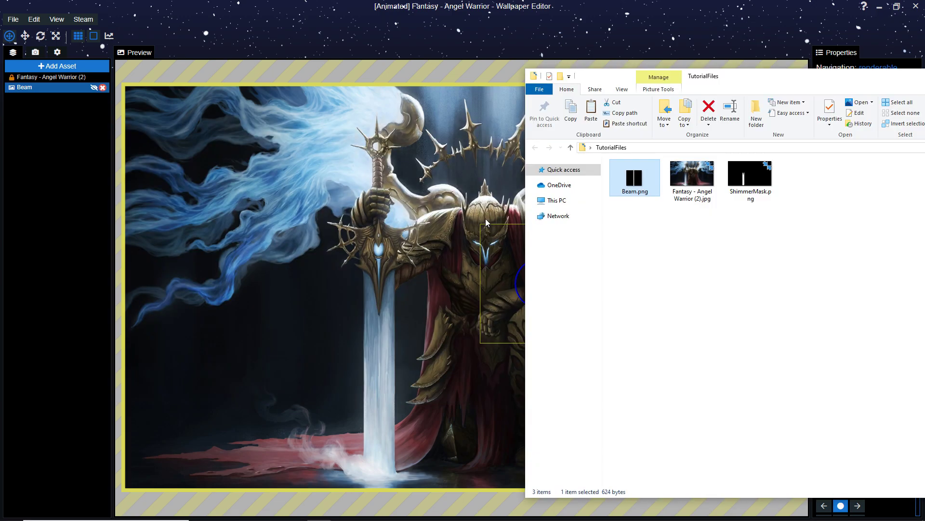
pyautogui.click(752, 183)
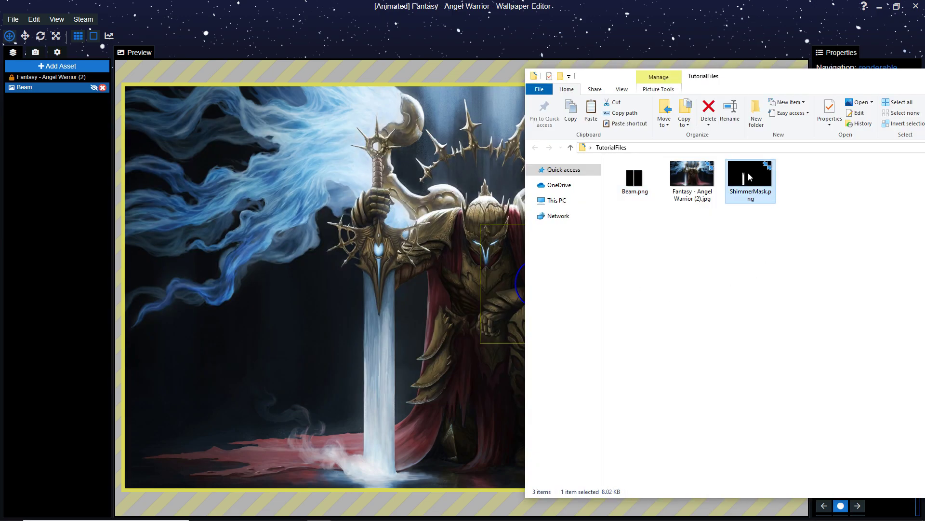
pyautogui.moveTo(748, 177); pyautogui.dragTo(403, 210)
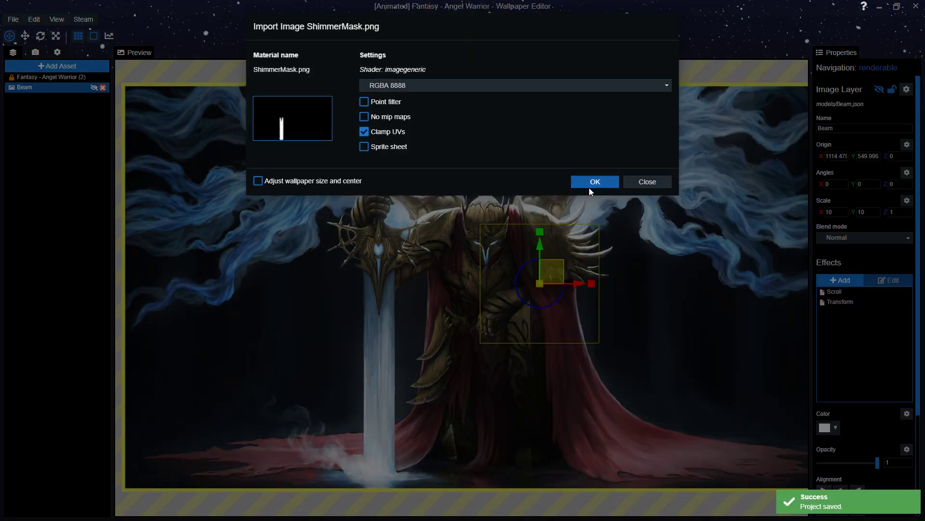
pyautogui.click(590, 183)
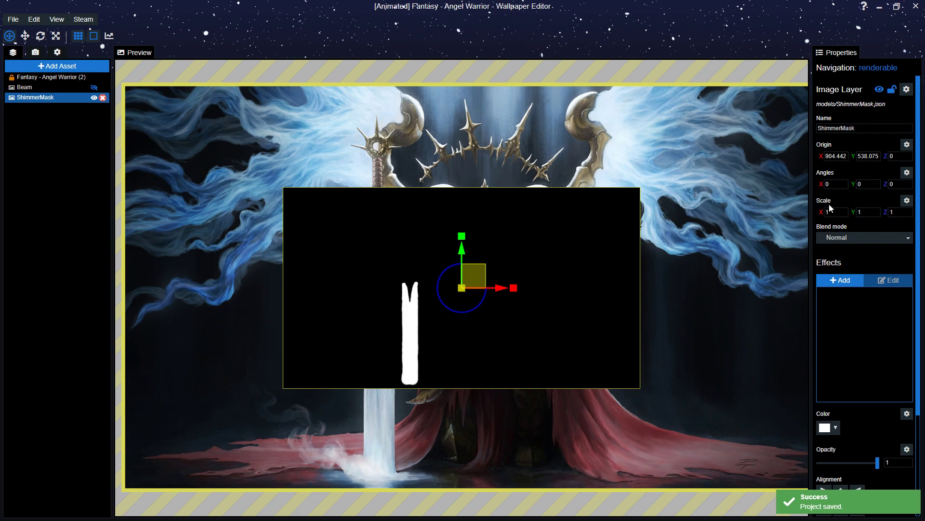
# Set the ShimmerMask layer's X and Y scale to 2 and its origin to X 960, Y 540.
pyautogui.scroll(-1, 530, 180)
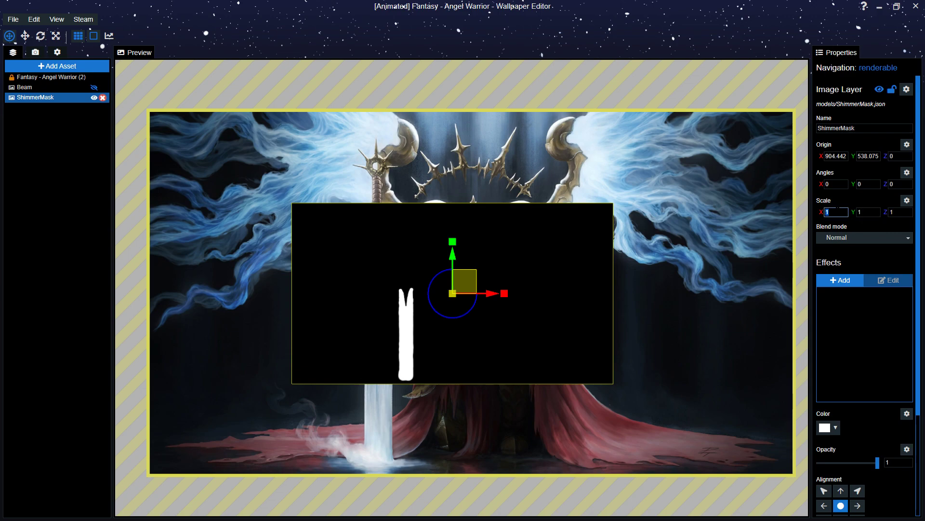
pyautogui.write('2')
pyautogui.press('Tab')
pyautogui.write('2')
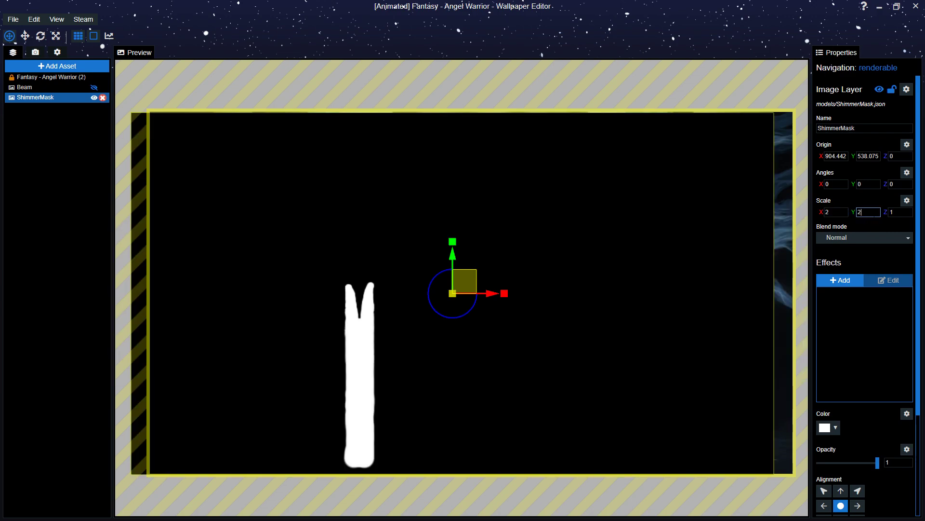
pyautogui.write('960')
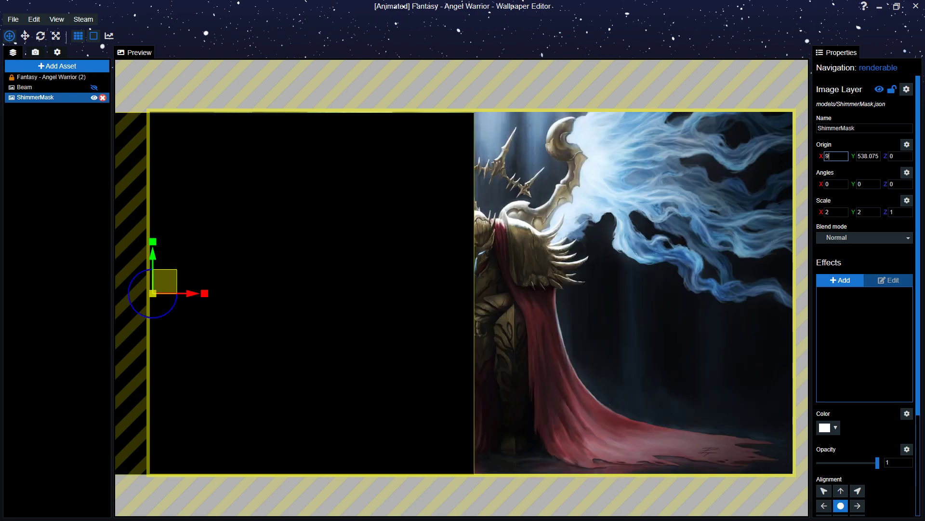
pyautogui.press('Tab')
pyautogui.write('540')
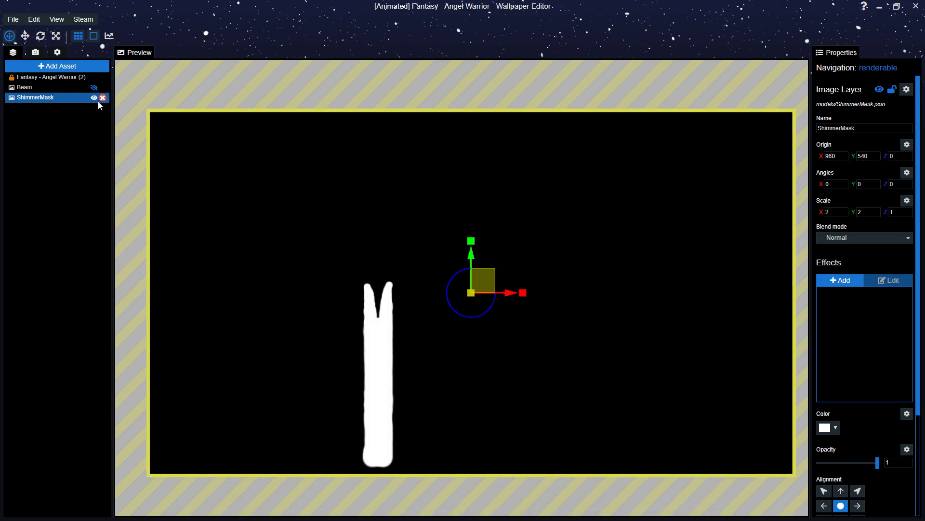
# Toggle the ShimmerMask layer's visibility repeatedly to check how the mask lines up with the sword blade.
pyautogui.click(94, 99)
pyautogui.click(95, 100)
pyautogui.click(94, 99)
pyautogui.click(95, 99)
pyautogui.click(95, 99)
pyautogui.click(94, 99)
# Add a Blend effect to the ShimmerMask layer and assign the Beam layer as its blend texture.
pyautogui.click(840, 280)
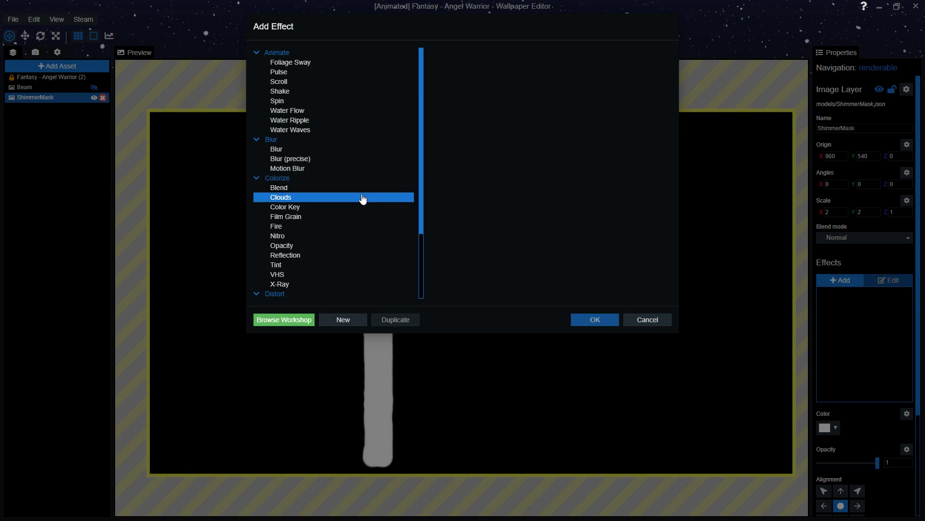
pyautogui.doubleClick(334, 188)
pyautogui.click(53, 101)
pyautogui.click(48, 91)
pyautogui.moveTo(19, 90); pyautogui.dragTo(832, 319)
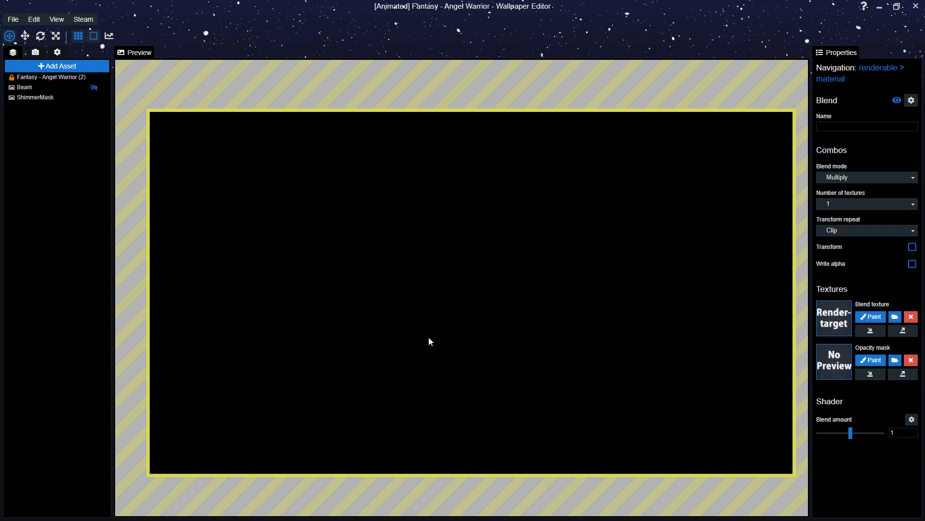
# Try a Blur (precise) effect on the ShimmerMask layer with scale 2 and 1, and delete the effect again.
pyautogui.click(33, 93)
pyautogui.click(835, 276)
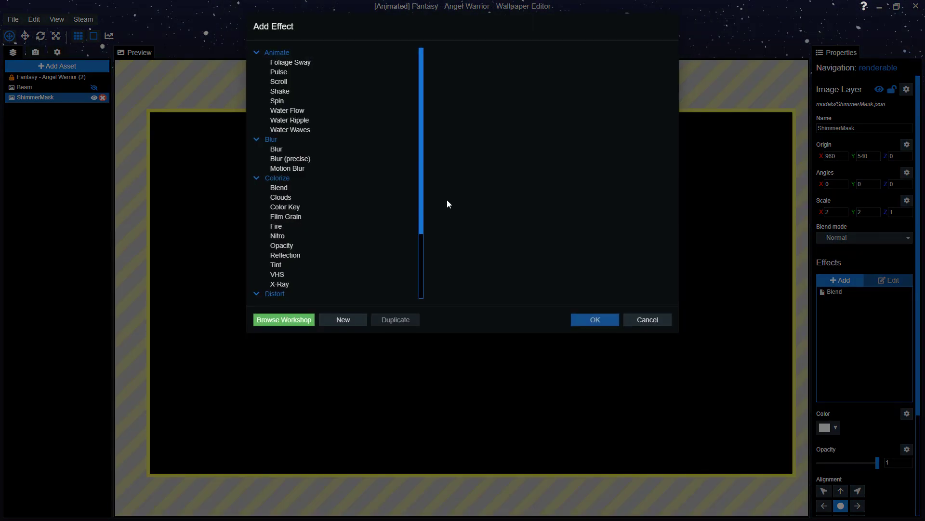
pyautogui.doubleClick(317, 159)
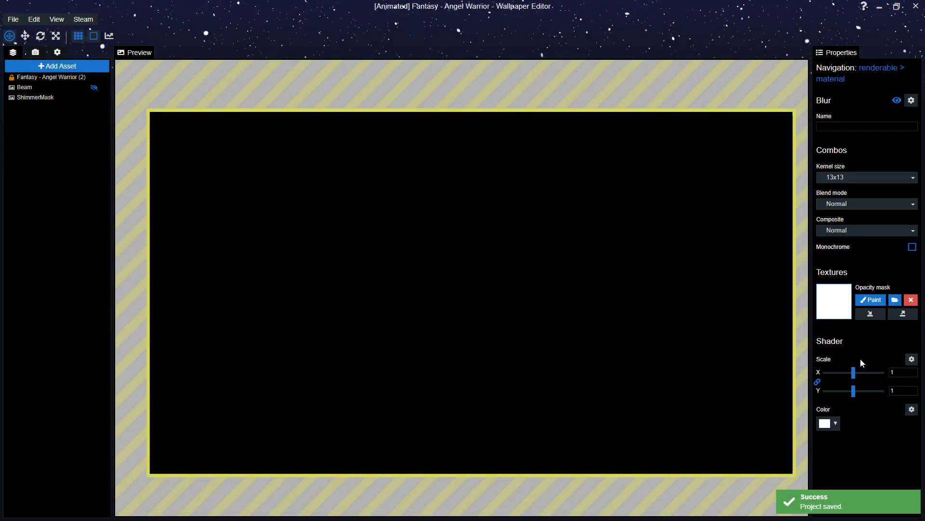
pyautogui.doubleClick(896, 373)
pyautogui.write('2')
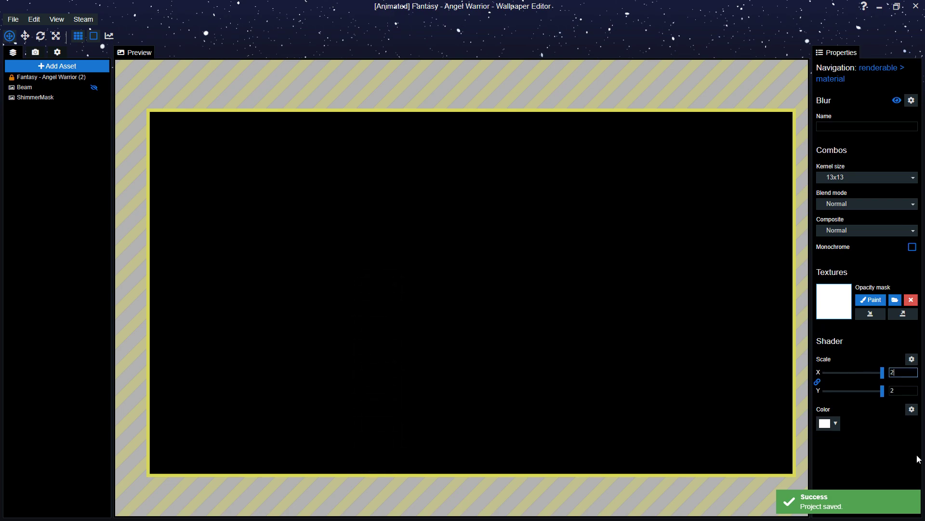
pyautogui.press('BackSpace')
pyautogui.write('1')
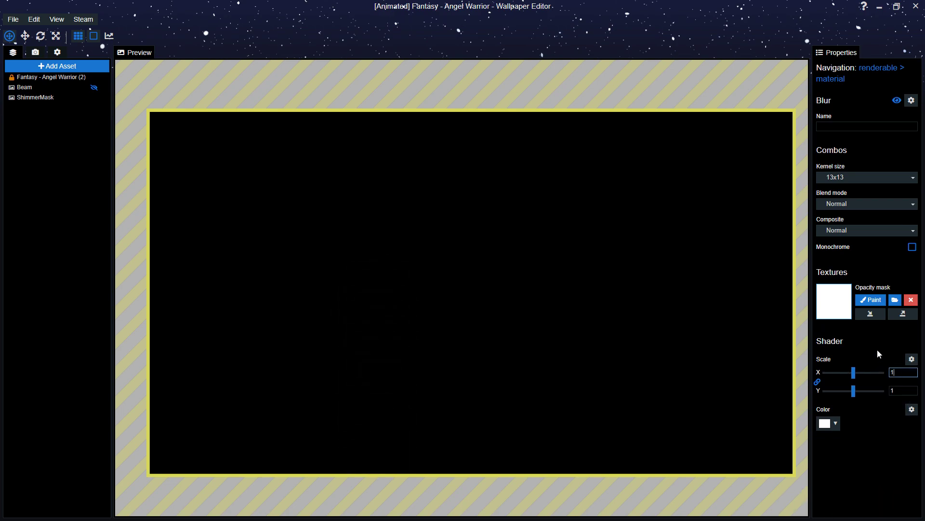
pyautogui.click(35, 97)
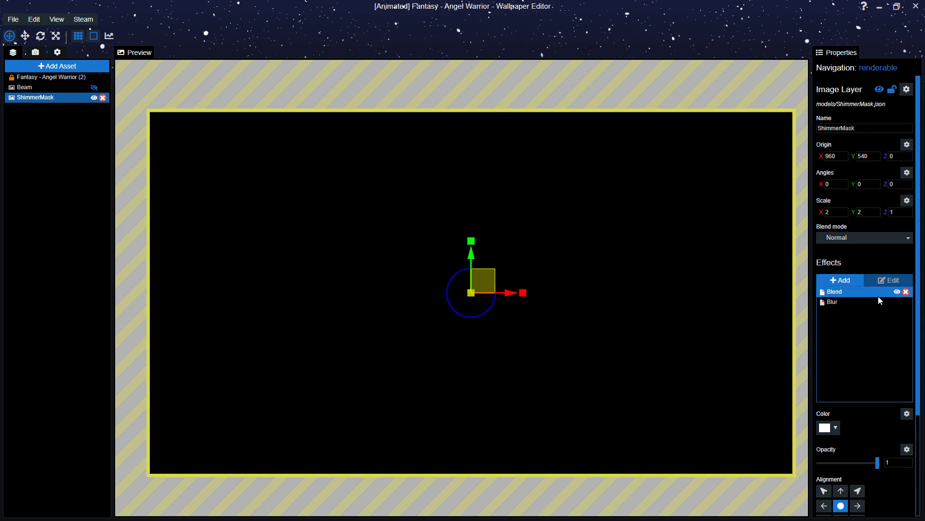
pyautogui.click(906, 302)
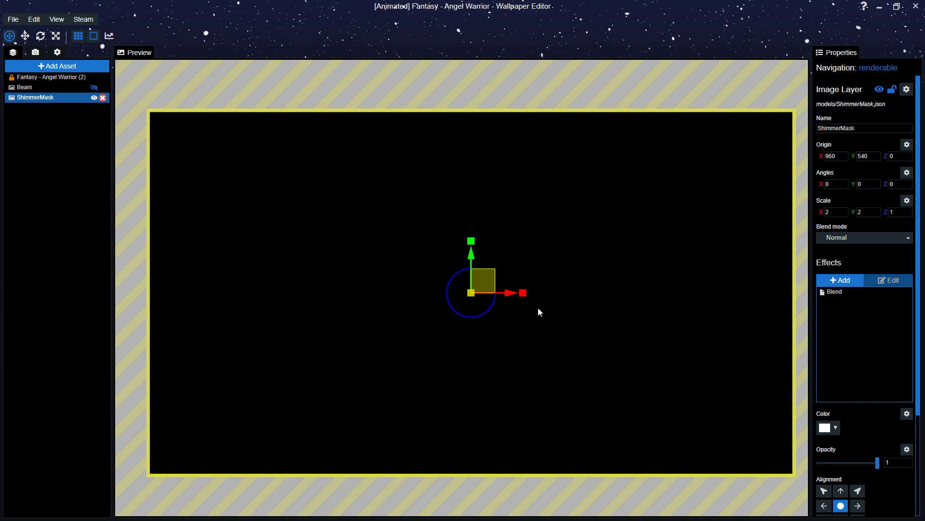
# Save the project and hide the ShimmerMask layer.
pyautogui.hotkey('ctrl', 's')
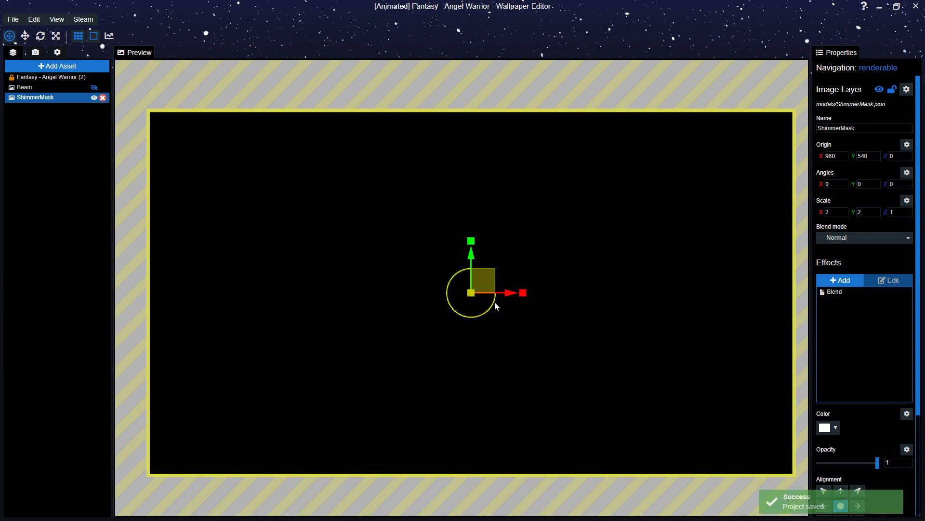
pyautogui.click(92, 97)
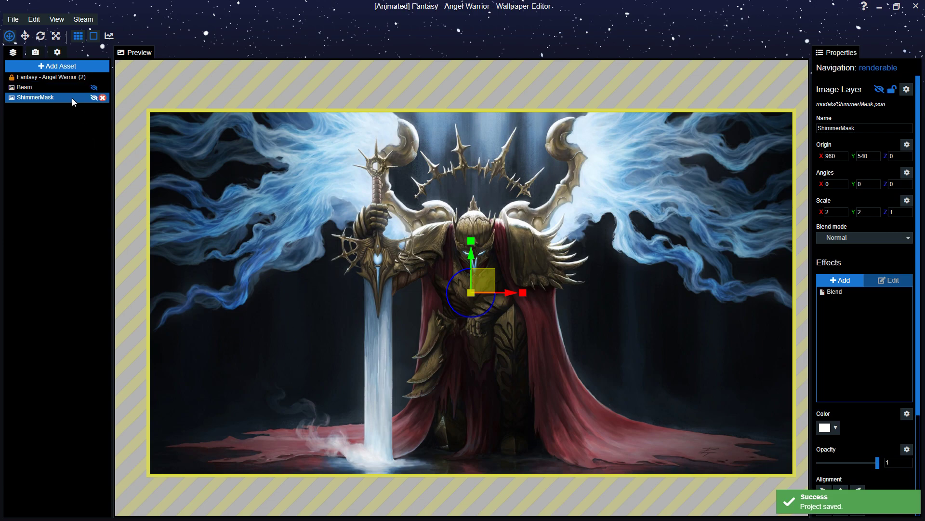
# Hide the Pulse effect on the Fantasy - Angel Warrior (2) layer and add a Blend effect to it.
pyautogui.click(71, 77)
pyautogui.click(829, 300)
pyautogui.click(898, 300)
pyautogui.click(840, 287)
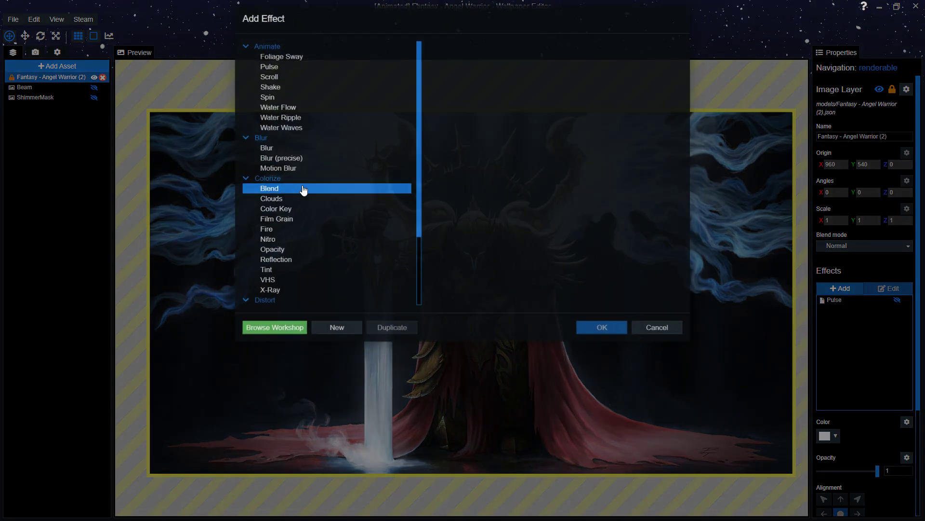
pyautogui.click(300, 188)
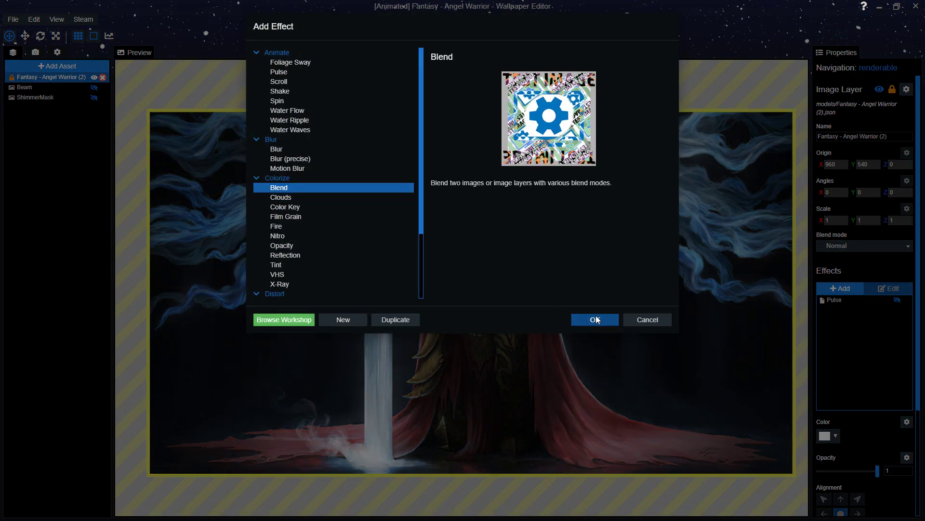
pyautogui.click(595, 320)
# Assign the ShimmerMask layer as the blend texture of the base image's Blend effect.
pyautogui.click(43, 102)
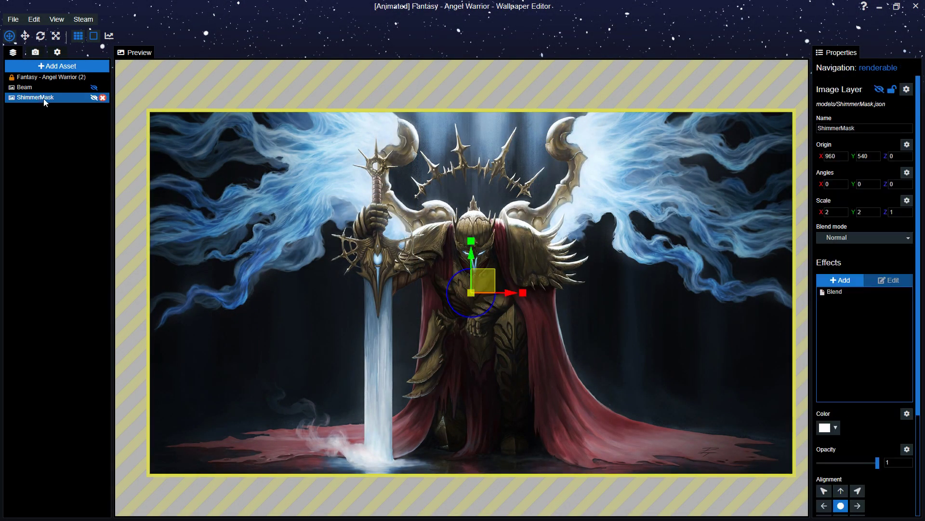
pyautogui.click(39, 75)
pyautogui.doubleClick(849, 310)
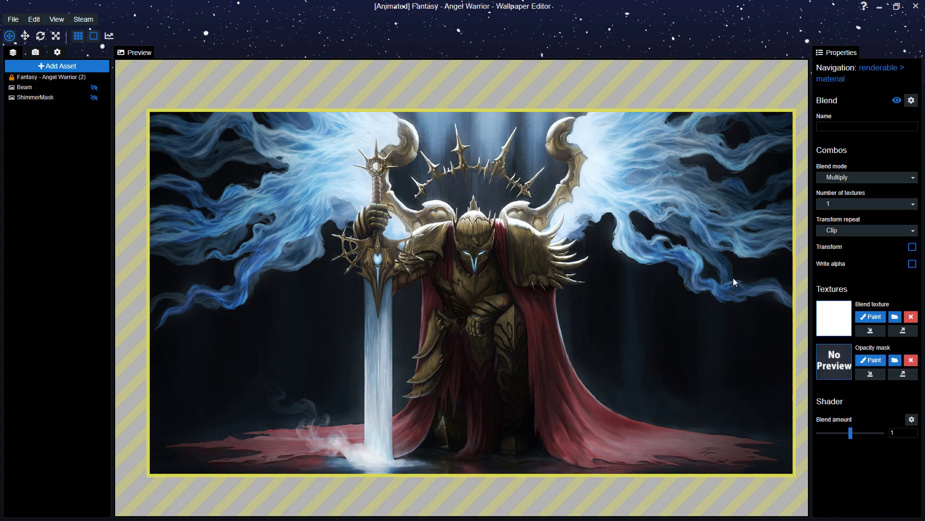
pyautogui.moveTo(34, 104); pyautogui.dragTo(658, 355)
pyautogui.moveTo(834, 311); pyautogui.dragTo(834, 311)
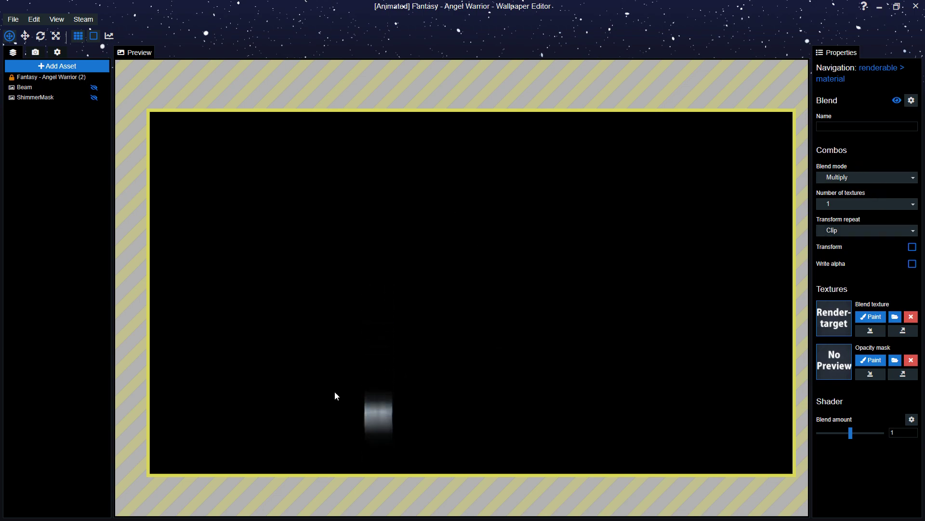
# Set the base image's Blend effect to the Linear dodge blend mode and check the shimmer on the blade.
pyautogui.scroll(5, 364, 412)
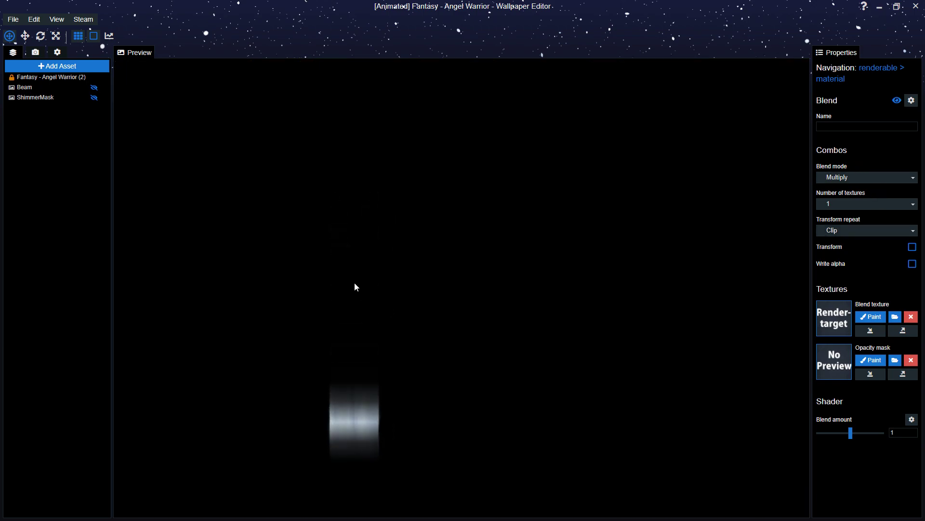
pyautogui.scroll(-2, 349, 302)
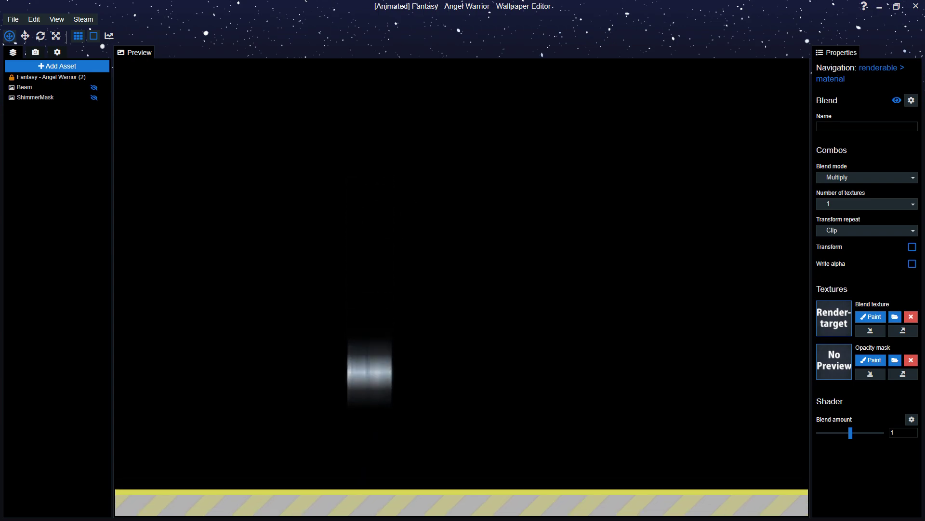
pyautogui.scroll(-3, 351, 191)
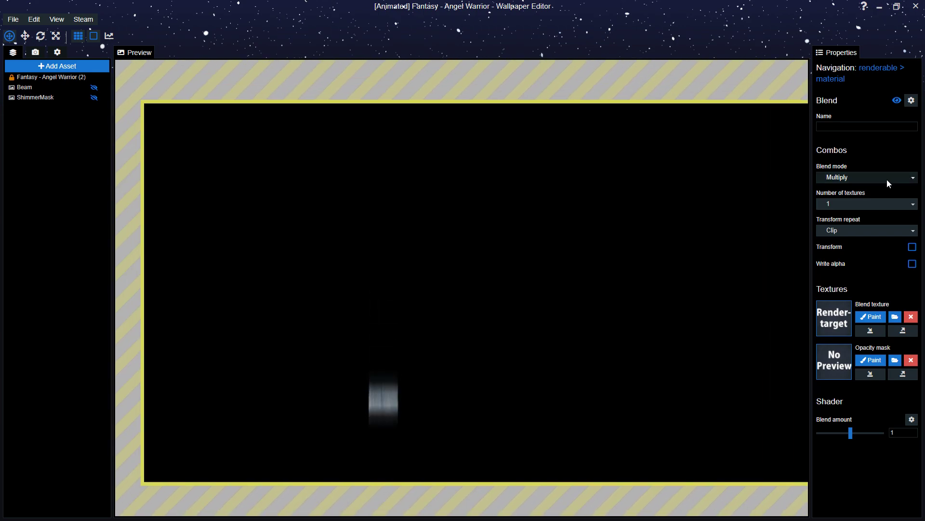
pyautogui.click(887, 179)
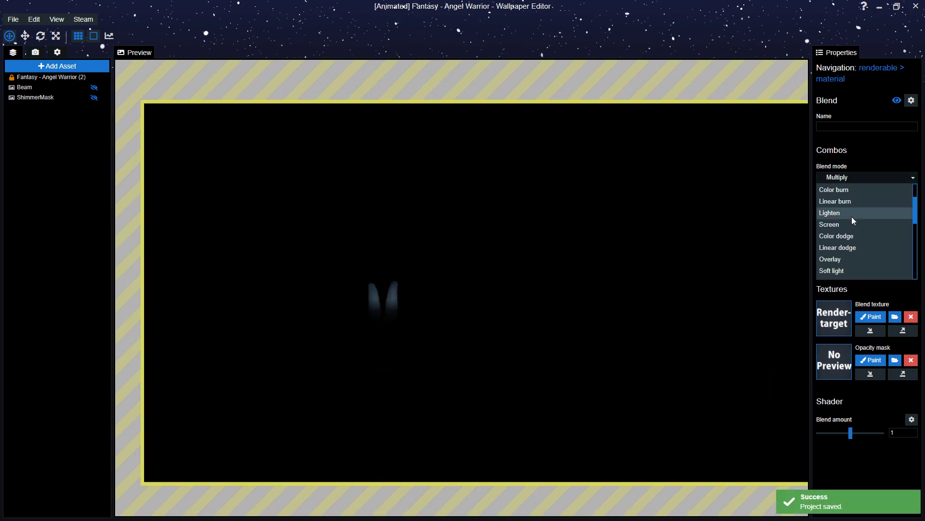
pyautogui.click(855, 247)
pyautogui.moveTo(623, 451); pyautogui.dragTo(673, 393)
pyautogui.scroll(3, 673, 392)
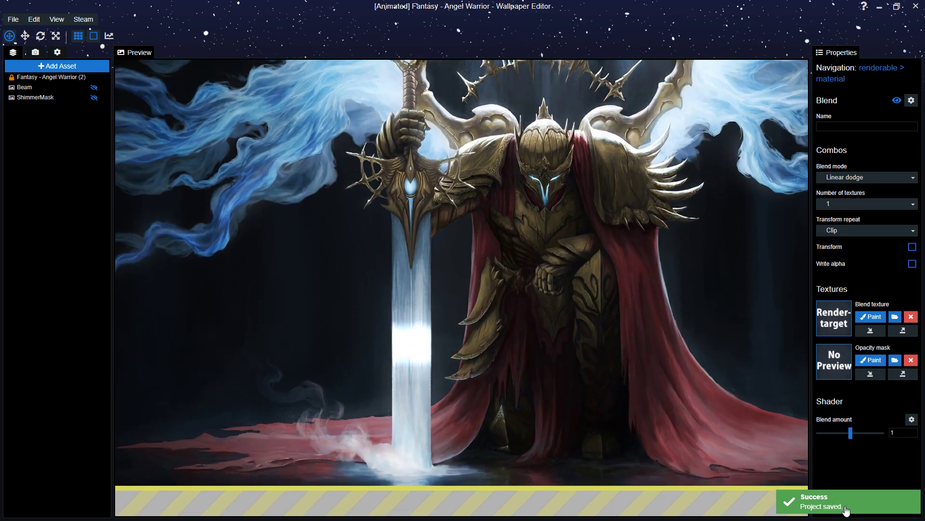
# Review the effects on the base image and Beam layers, and save the project.
pyautogui.click(35, 77)
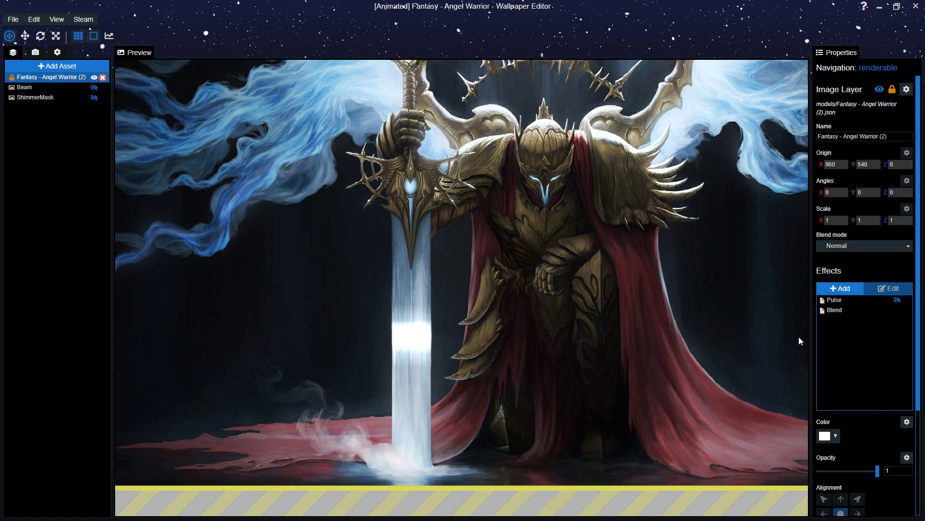
pyautogui.click(45, 86)
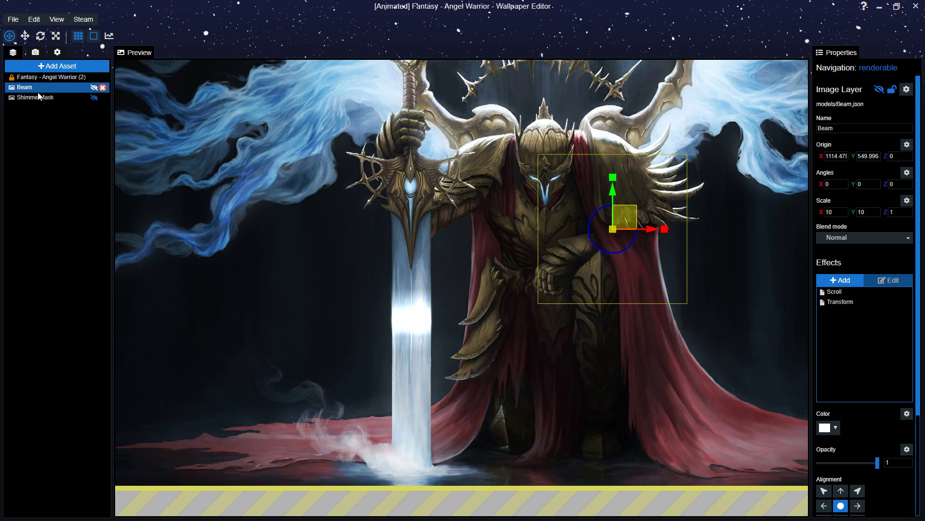
pyautogui.hotkey('ctrl', 's')
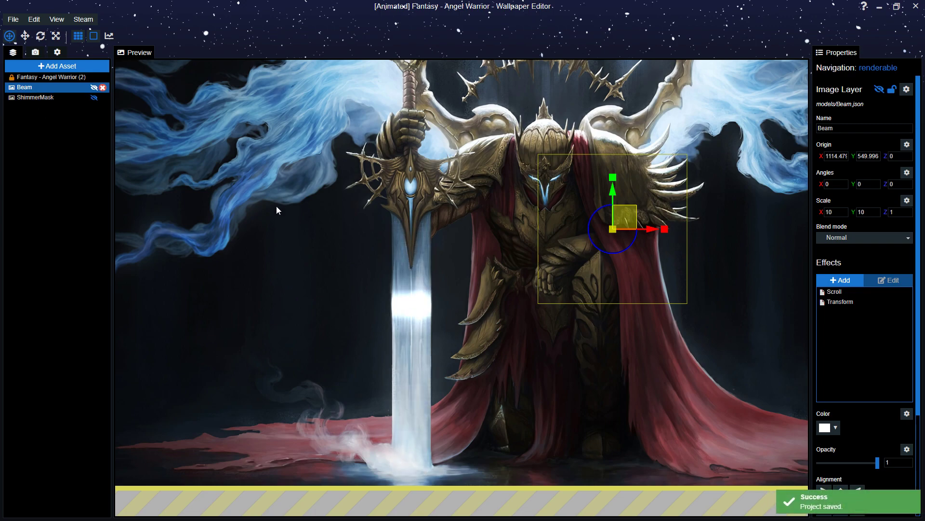
# Show the Beam layer to compare its scrolling line with the shimmer on the sword, and hide it again.
pyautogui.click(60, 99)
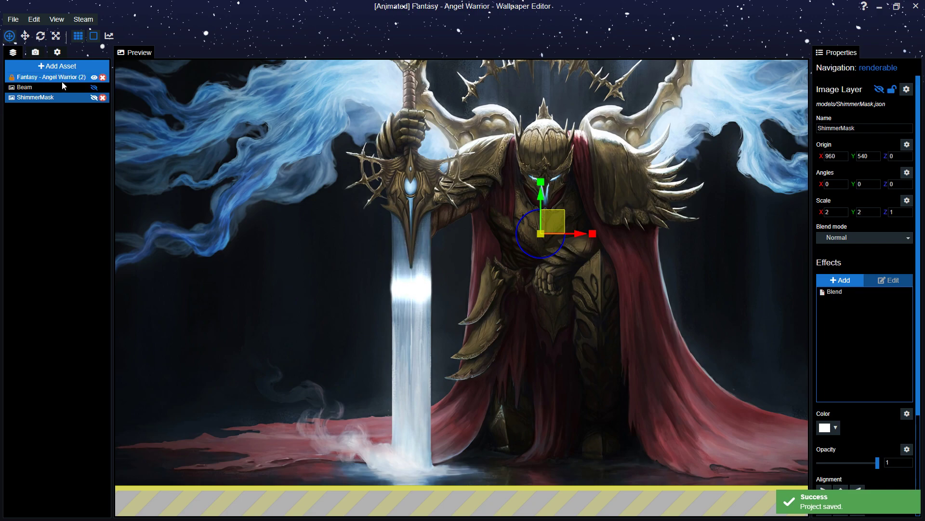
pyautogui.keyDown('ctrl'); pyautogui.click(63, 85); pyautogui.keyUp('ctrl')
pyautogui.click(94, 98)
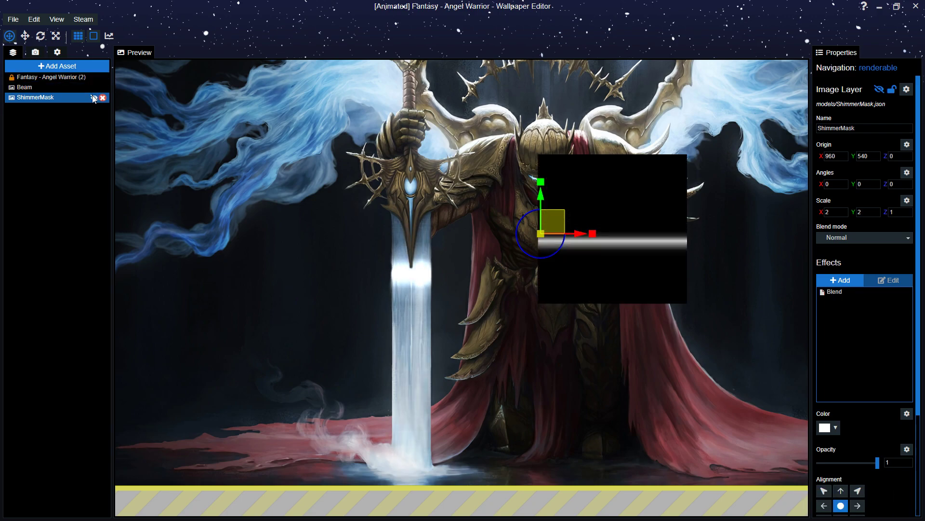
pyautogui.click(94, 98)
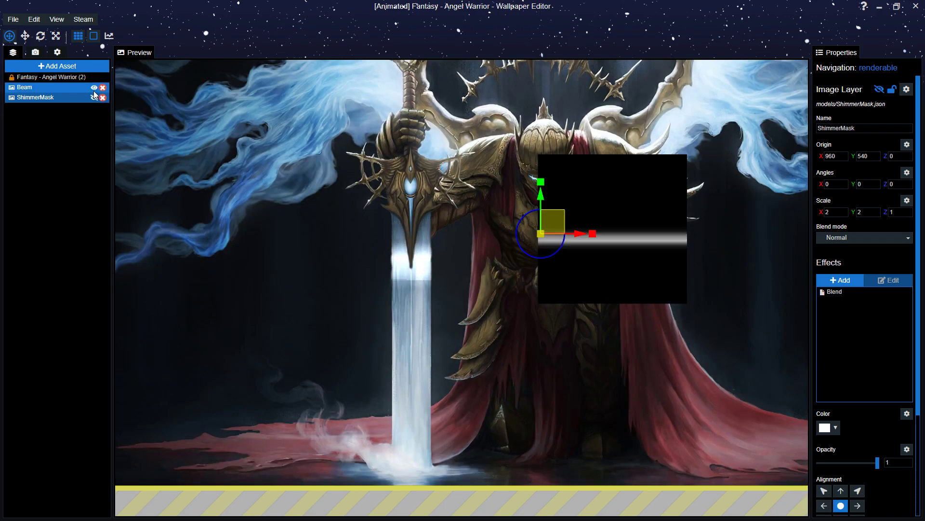
pyautogui.click(94, 87)
# Review the base image's Blend effect settings and the two hidden helper layers, and save the project.
pyautogui.click(63, 79)
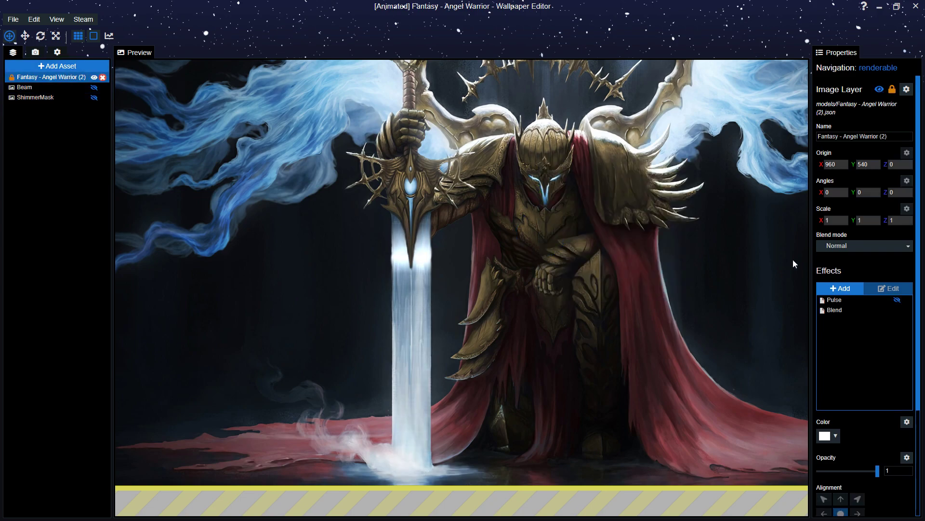
pyautogui.click(862, 311)
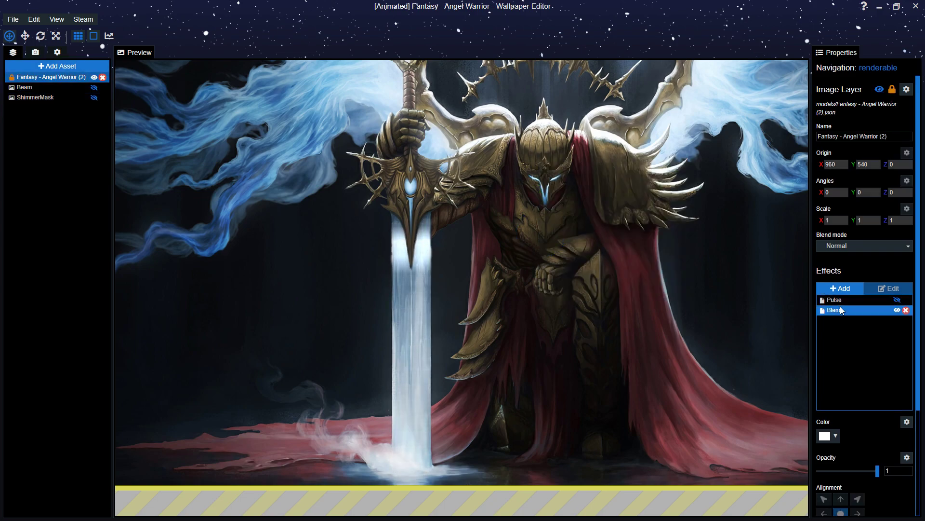
pyautogui.doubleClick(864, 312)
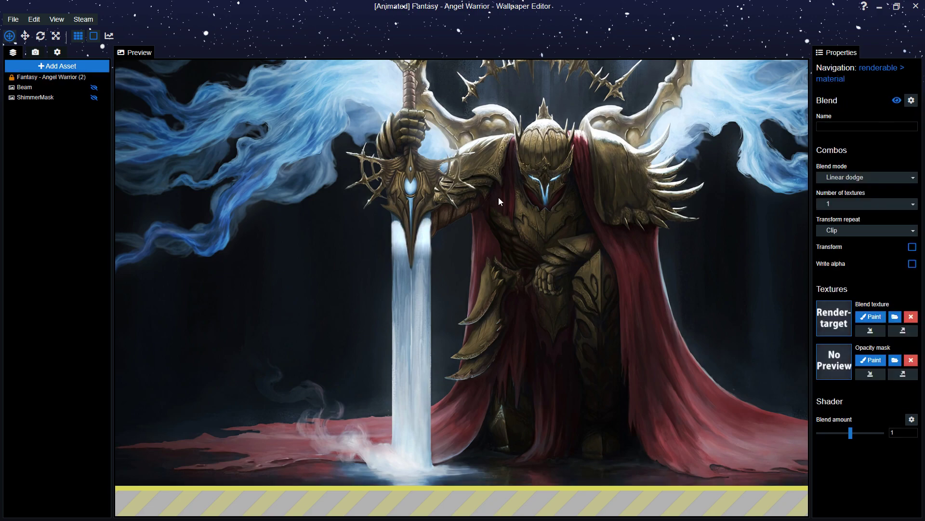
pyautogui.click(47, 88)
pyautogui.click(48, 98)
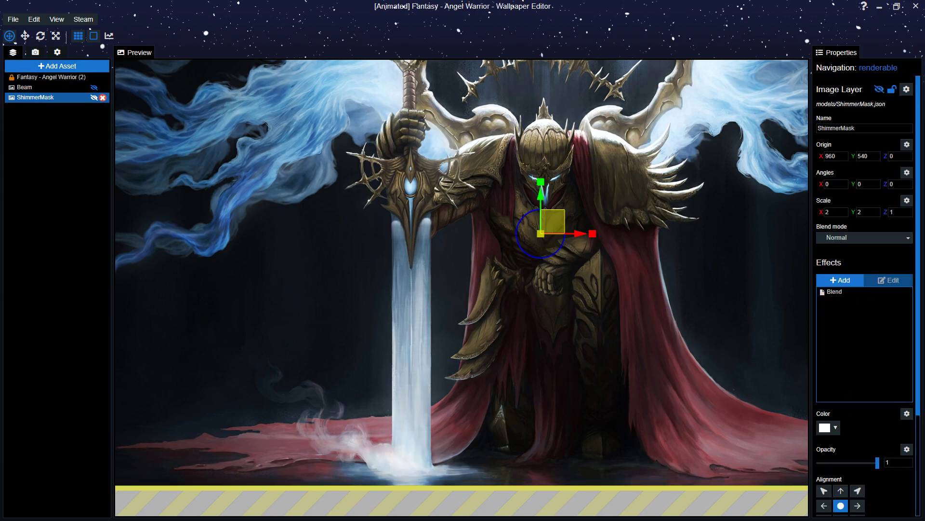
pyautogui.hotkey('ctrl', 's')
# Try orange (#ffa500) and muted purple (#885494) as the ShimmerMask layer's color, and cancel the color change.
pyautogui.click(837, 427)
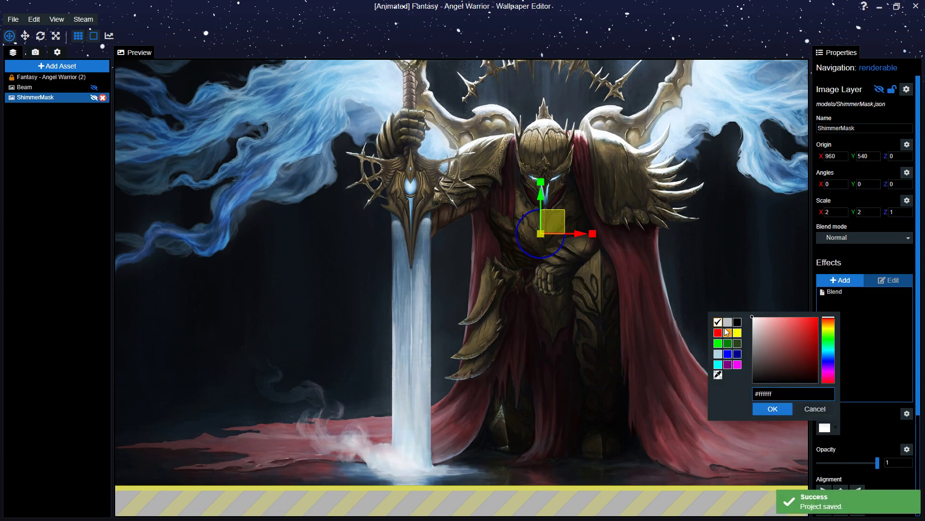
pyautogui.click(728, 332)
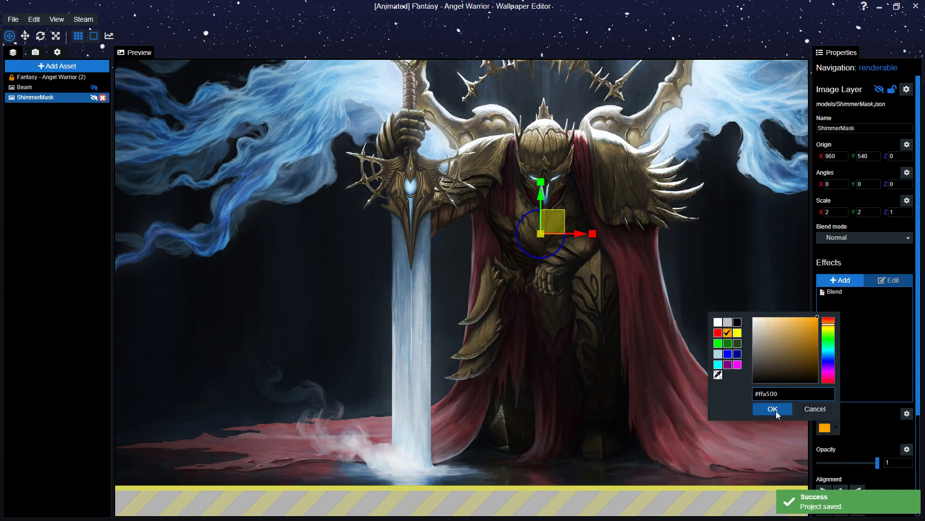
pyautogui.click(784, 341)
pyautogui.click(829, 371)
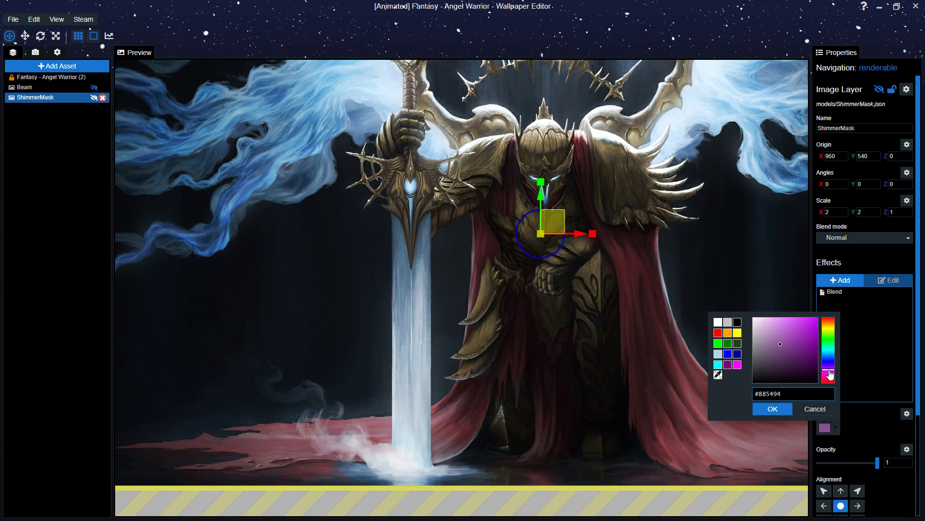
pyautogui.click(815, 409)
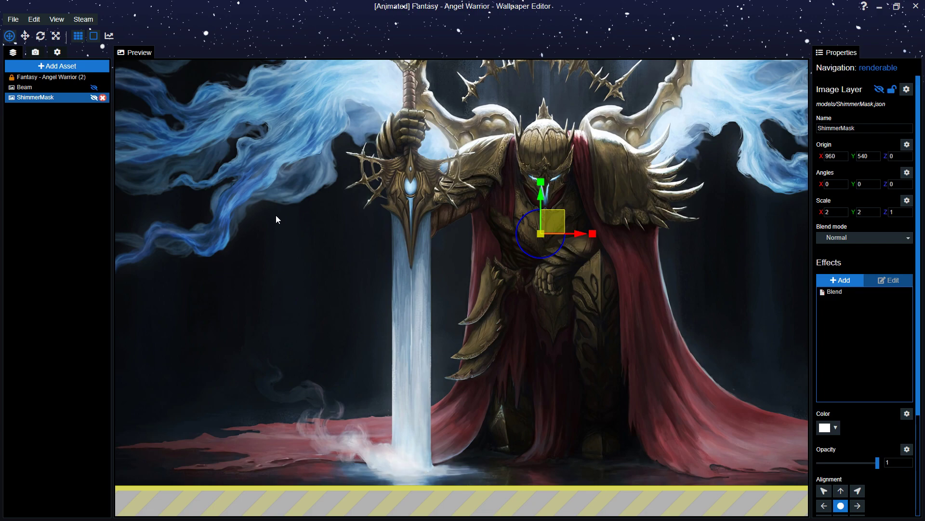
# Select the Beam and ShimmerMask layers together and save the project.
pyautogui.click(28, 88)
pyautogui.click(39, 98)
pyautogui.keyDown('ctrl'); pyautogui.click(33, 88); pyautogui.keyUp('ctrl')
pyautogui.hotkey('ctrl', 's')
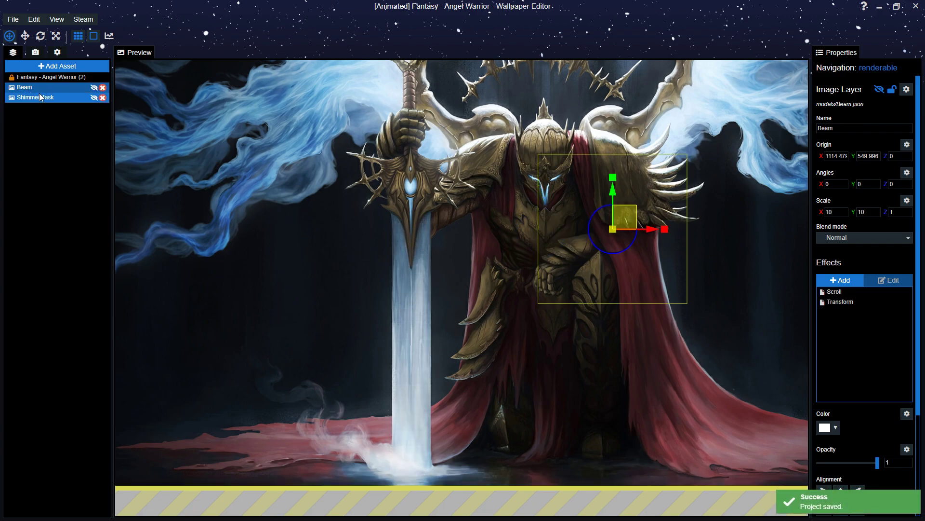
pyautogui.click(41, 93)
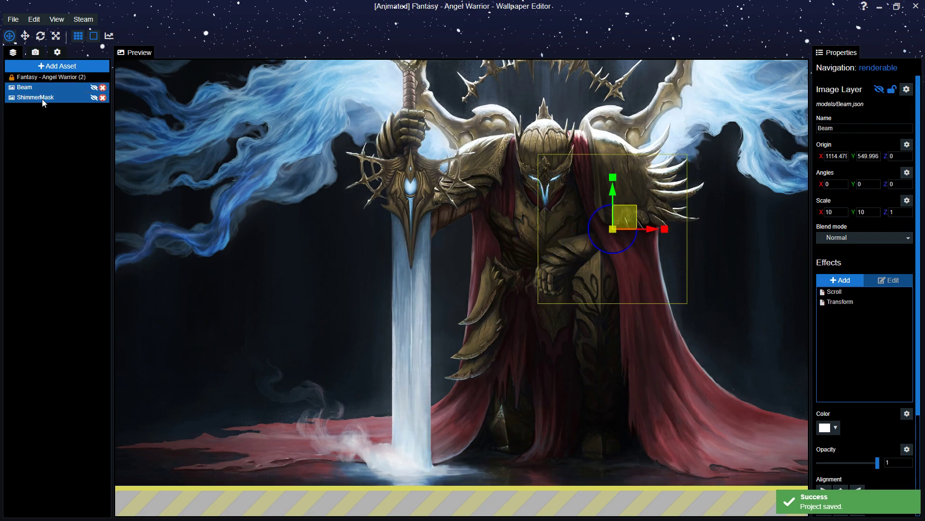
# Try orange (#ffa500) as the Beam layer's color and cancel the change.
pyautogui.click(43, 87)
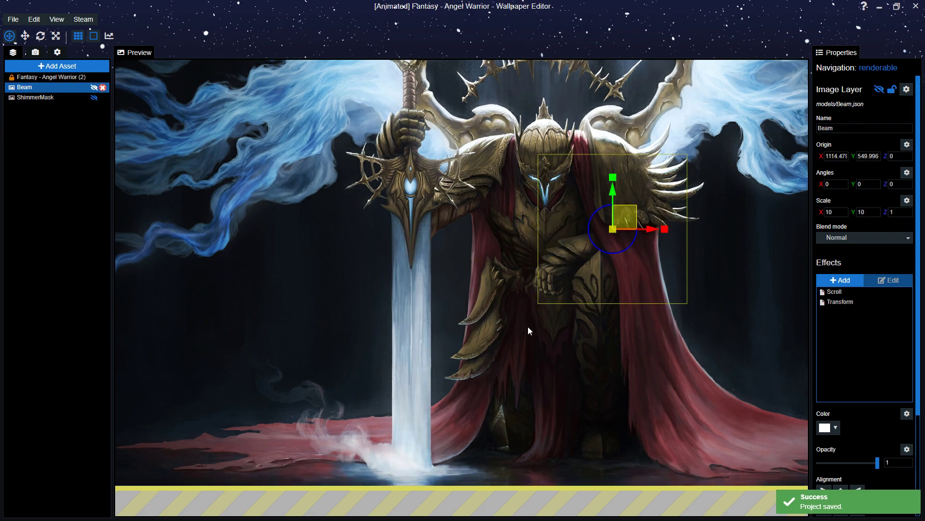
pyautogui.click(826, 427)
pyautogui.click(727, 333)
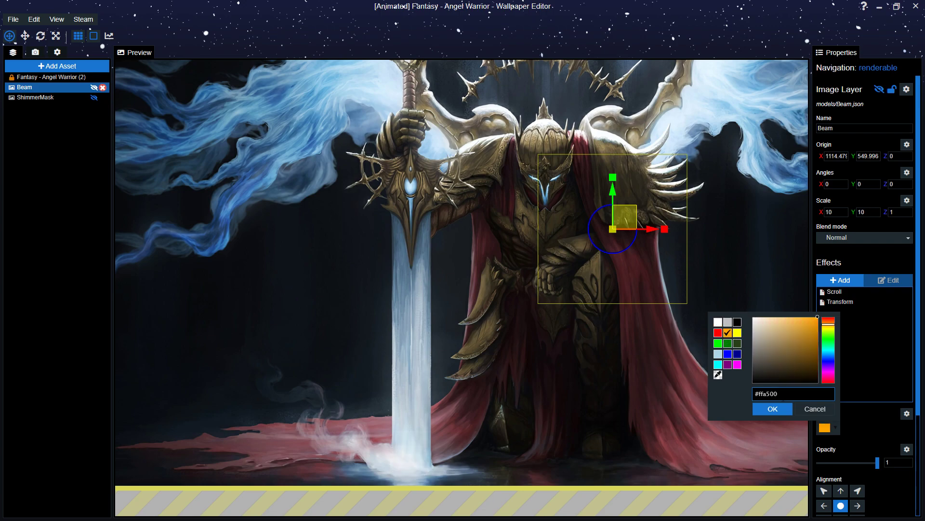
pyautogui.click(808, 410)
# Examine the layers in turn and view the shimmer on the sword in the whole image.
pyautogui.click(68, 99)
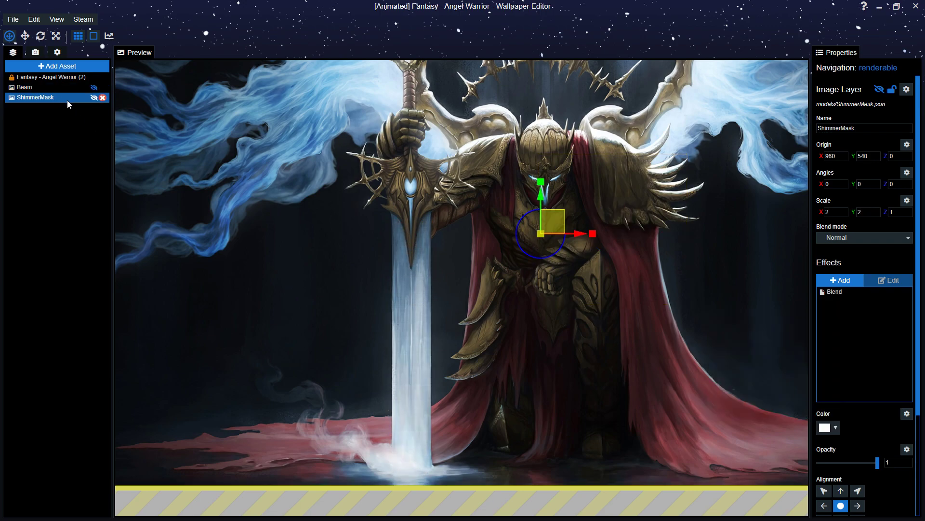
pyautogui.click(62, 87)
pyautogui.click(59, 78)
pyautogui.scroll(-3, 396, 192)
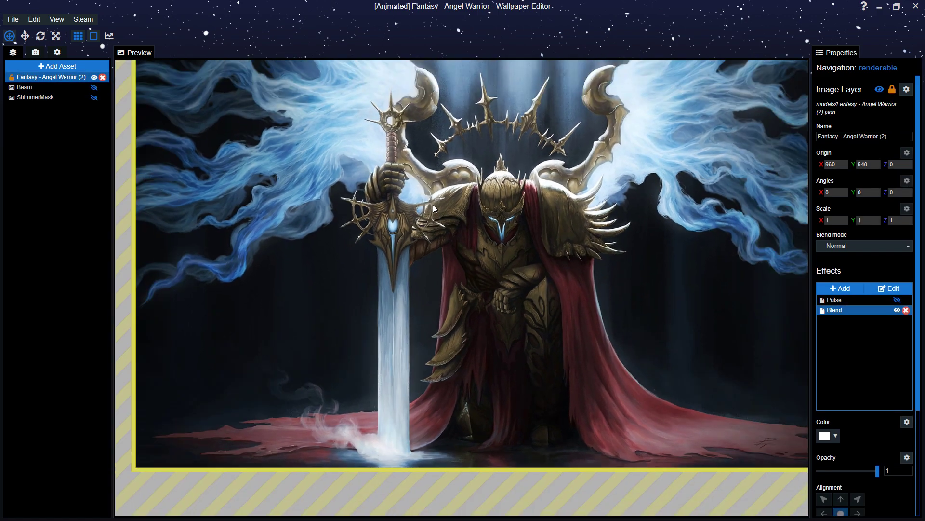
pyautogui.scroll(-3, 433, 205)
pyautogui.moveTo(433, 204); pyautogui.dragTo(406, 213)
pyautogui.scroll(3, 406, 212)
# Set the Speed X of the Beam layer's Scroll effect to 0.2 and save the project.
pyautogui.click(57, 88)
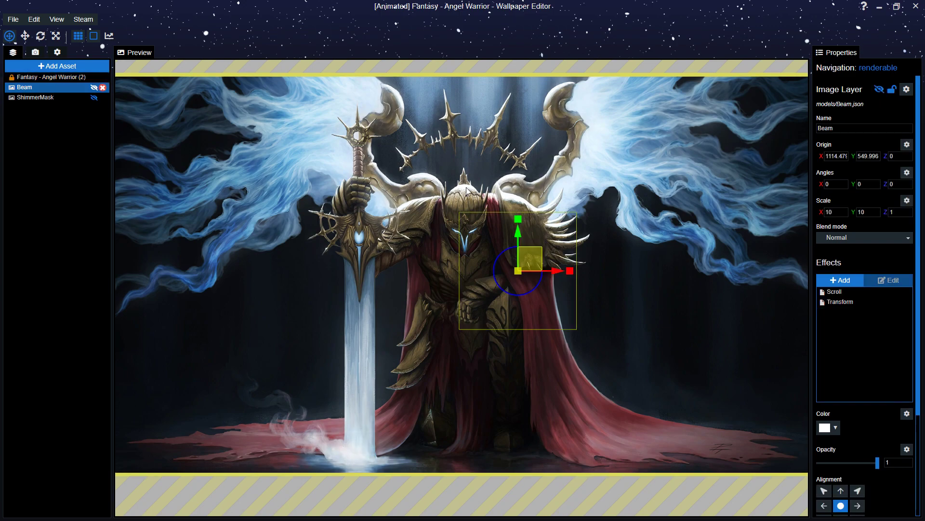
pyautogui.doubleClick(857, 291)
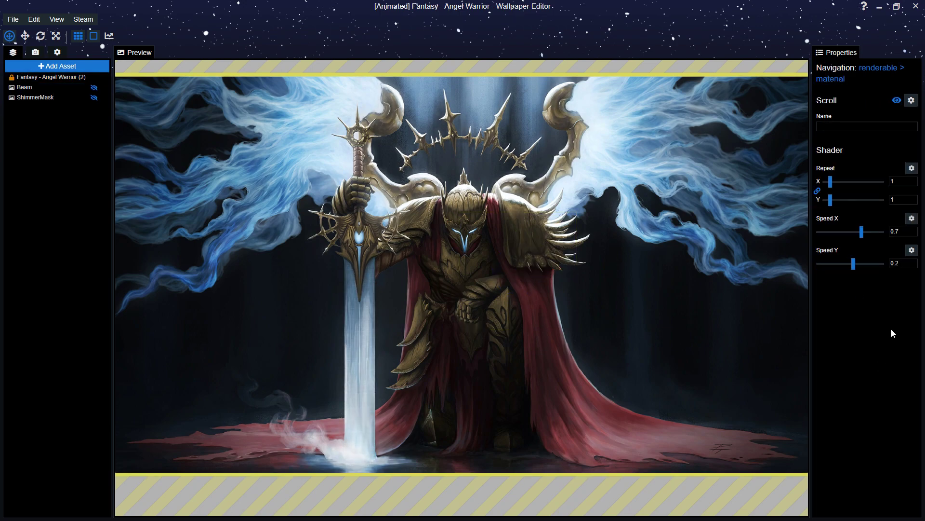
pyautogui.click(899, 233)
pyautogui.hotkey('ctrl', 's')
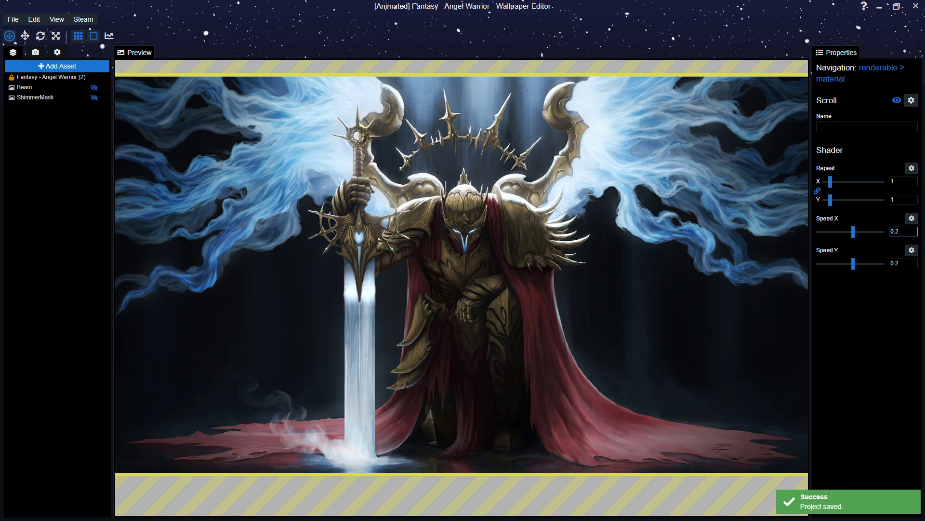
# Try Scroll repeat values of 5 and 3 with the Beam layer shown, restore the repeat to 1 and hide the layer.
pyautogui.write('5')
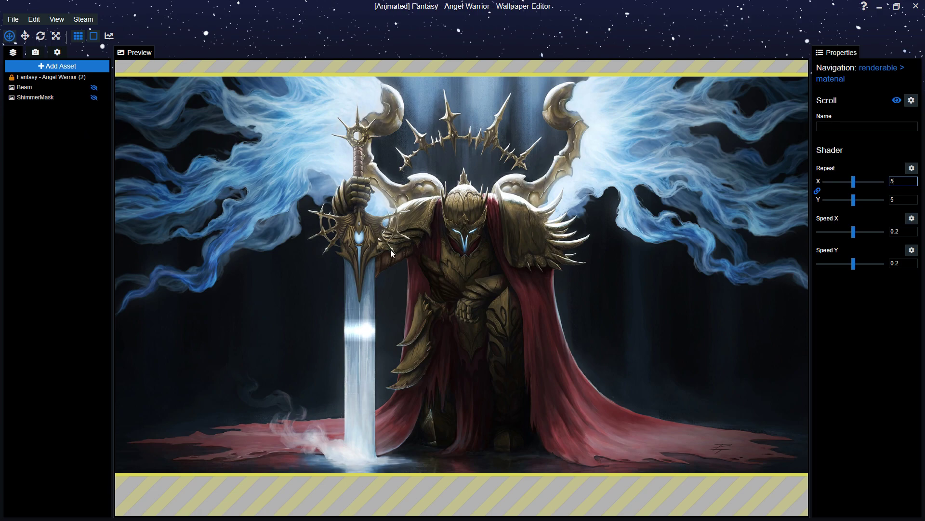
pyautogui.click(94, 88)
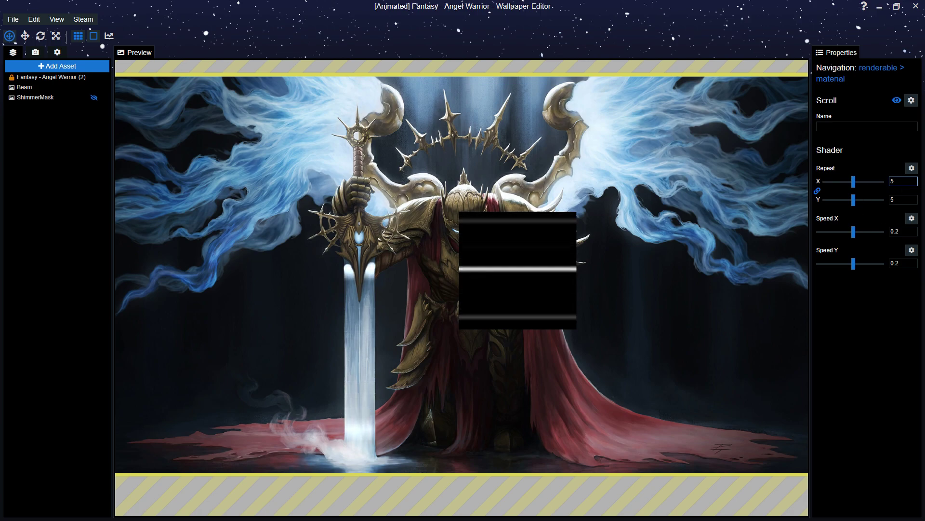
pyautogui.write('2')
pyautogui.press('BackSpace')
pyautogui.write('3')
pyautogui.press('Return')
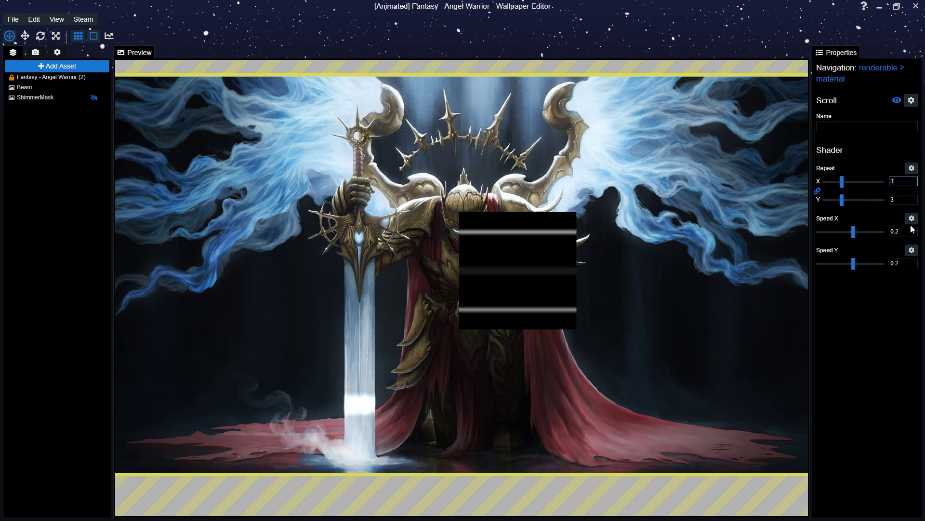
pyautogui.doubleClick(898, 182)
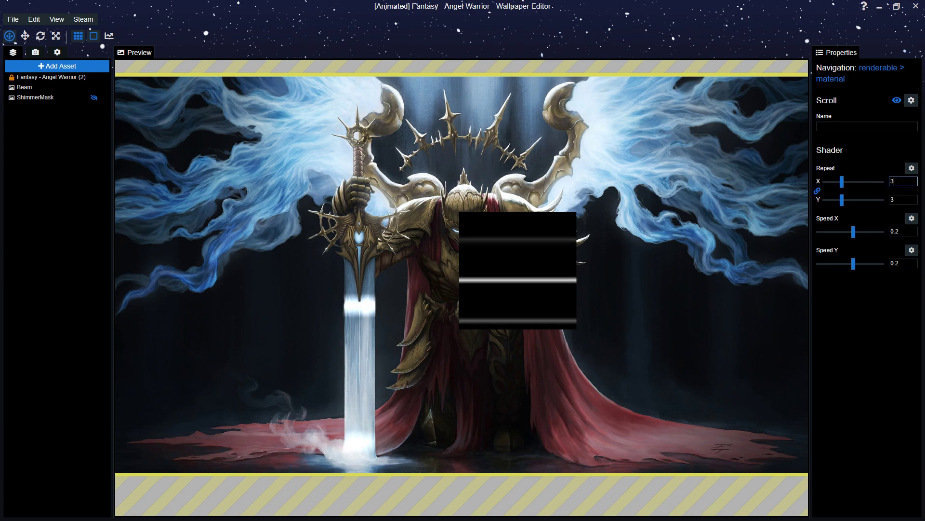
pyautogui.write('1')
pyautogui.press('Return')
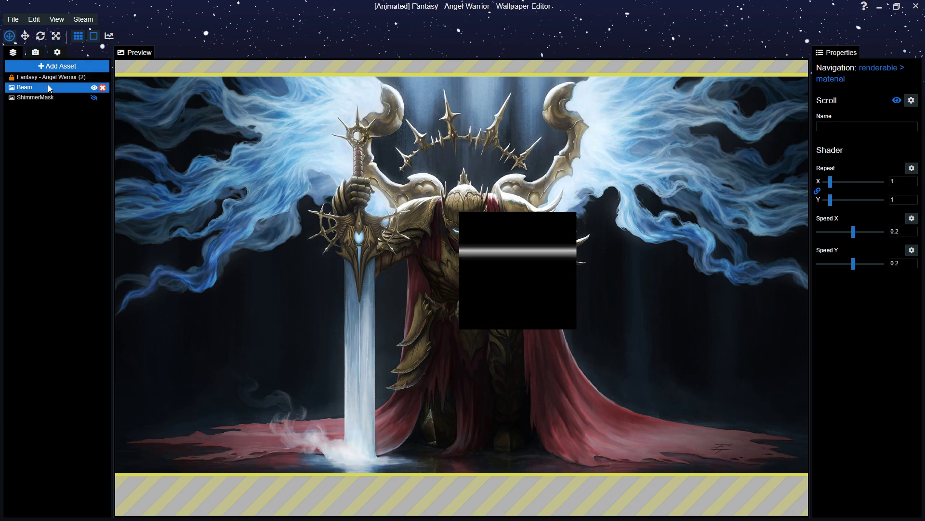
pyautogui.click(93, 89)
pyautogui.click(62, 77)
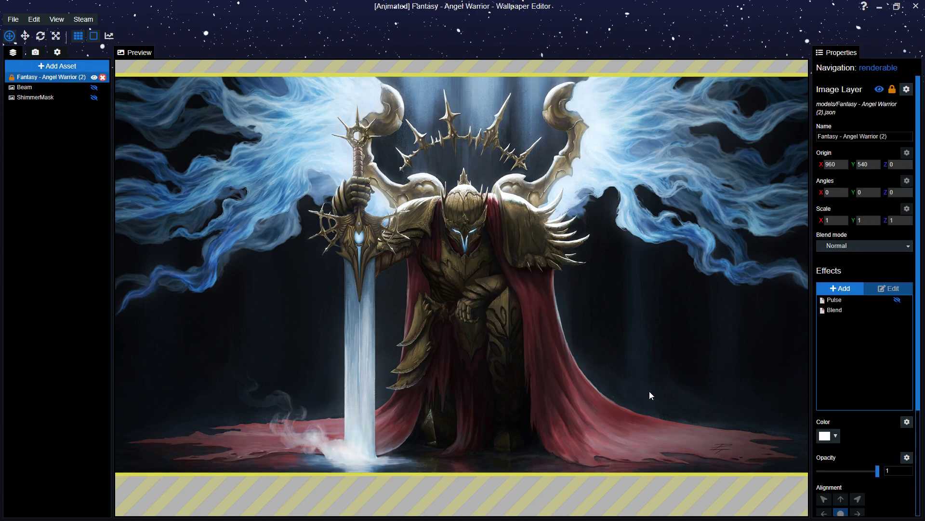